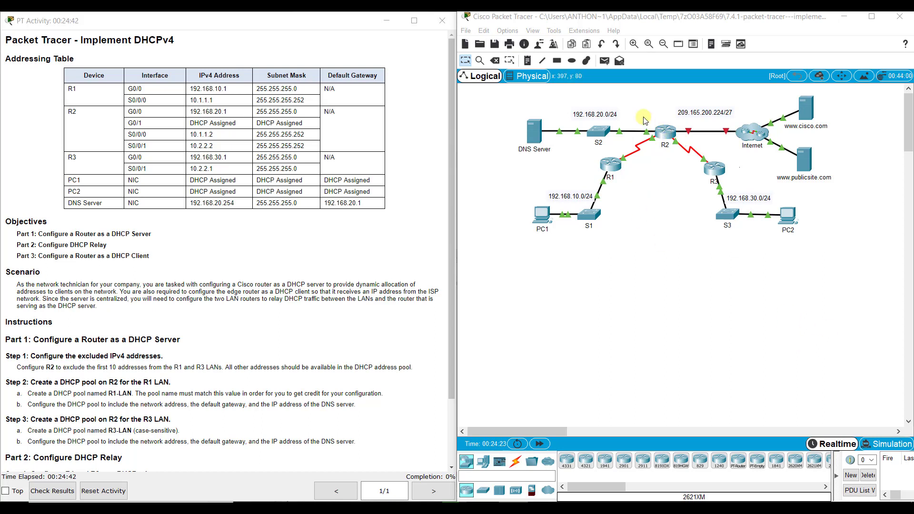
# - Mark out R2 and the R1 and R3 LAN device groups, then clear the selection
pyautogui.moveTo(641, 115); pyautogui.dragTo(684, 160)
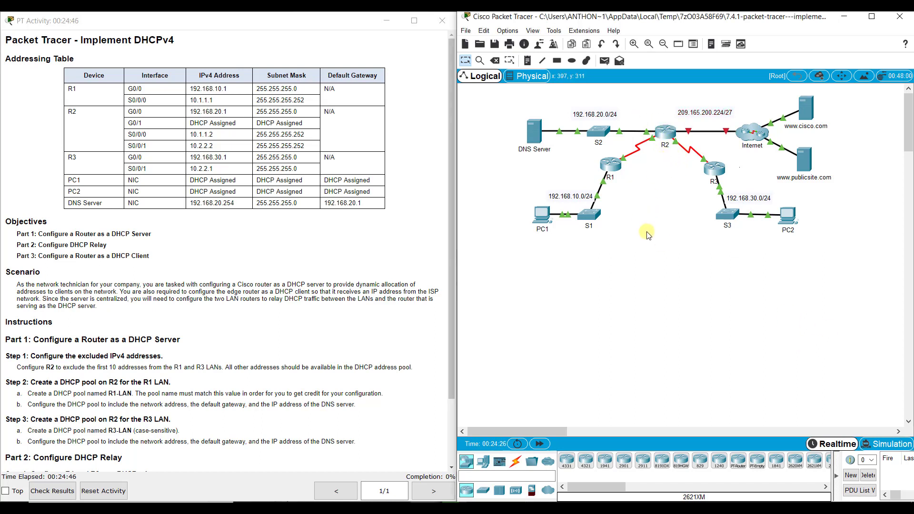
pyautogui.moveTo(632, 235); pyautogui.dragTo(534, 167)
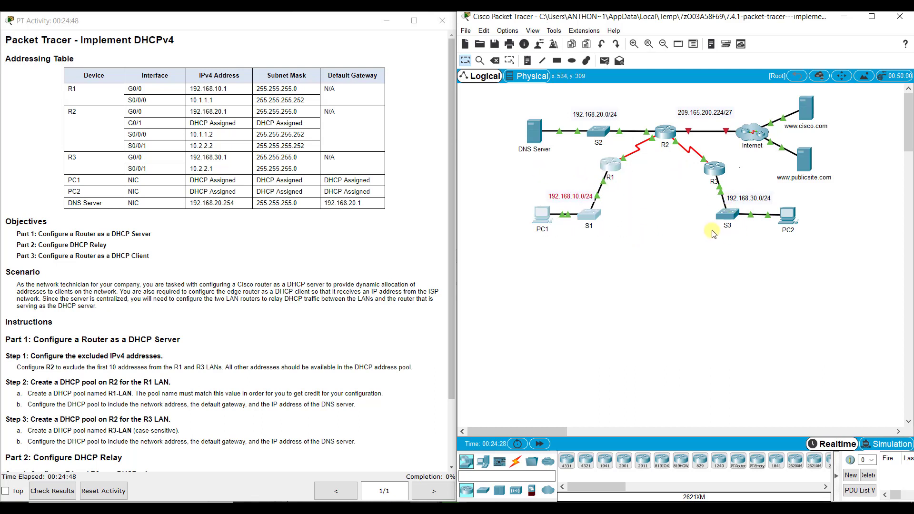
pyautogui.moveTo(694, 233); pyautogui.dragTo(788, 202)
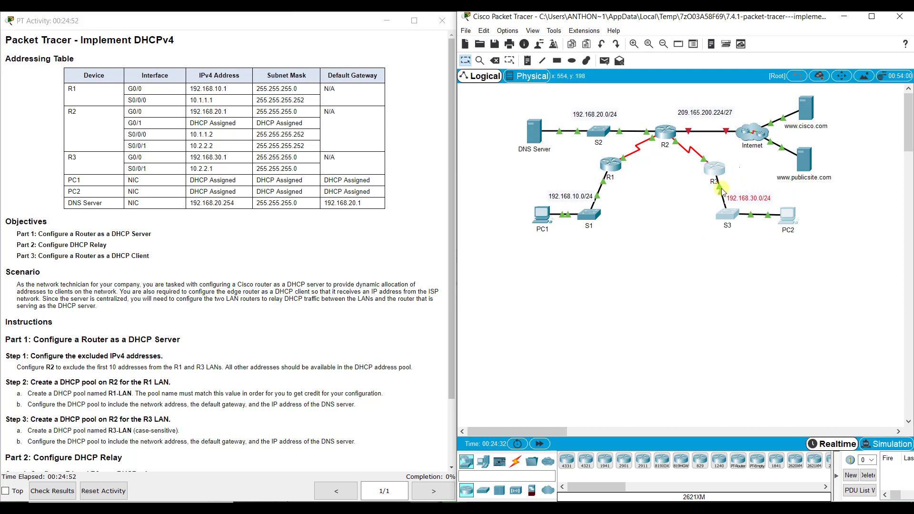
pyautogui.click(678, 247)
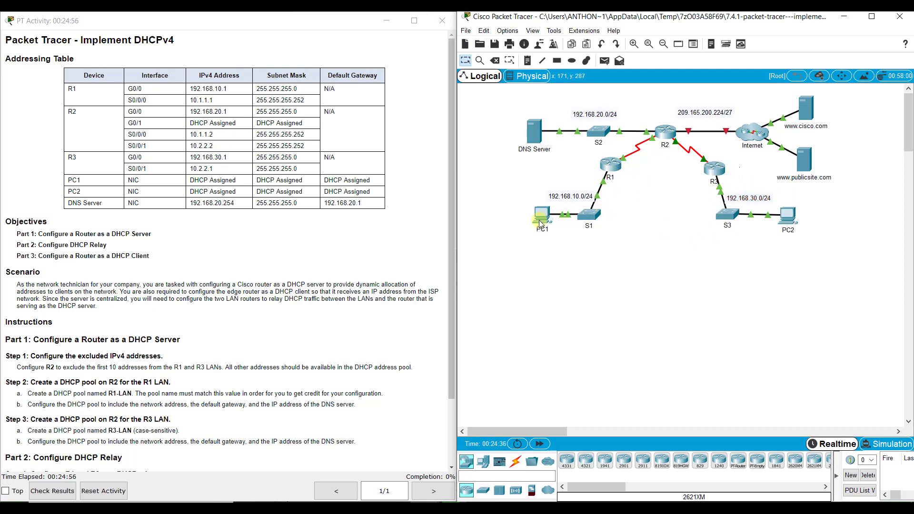
# - Start an R1-LAN note below PC1 listing Network/Start 192.168.10.0 and a Broadcast/End address
pyautogui.click(527, 61)
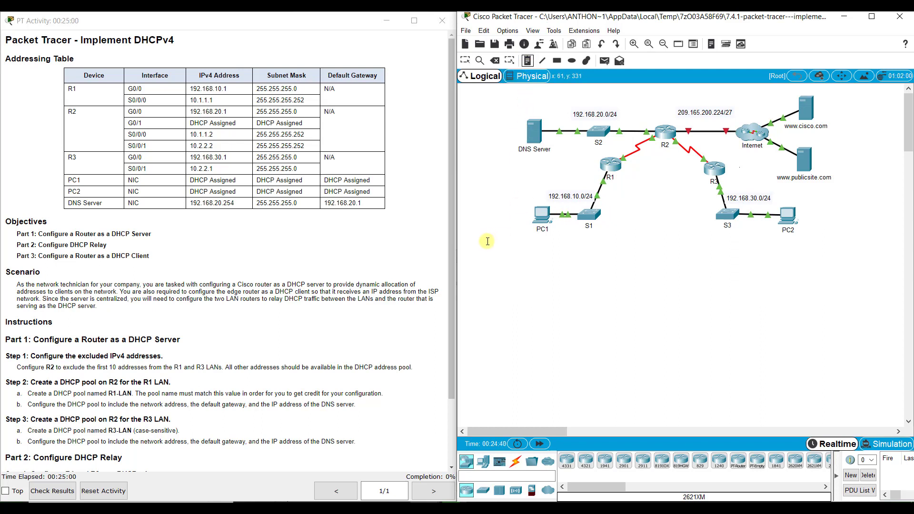
pyautogui.click(467, 239)
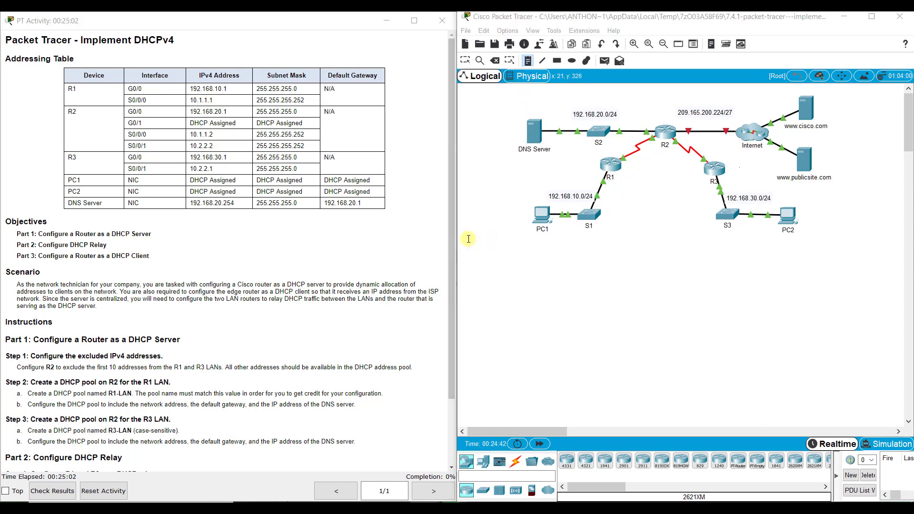
pyautogui.write('R1')
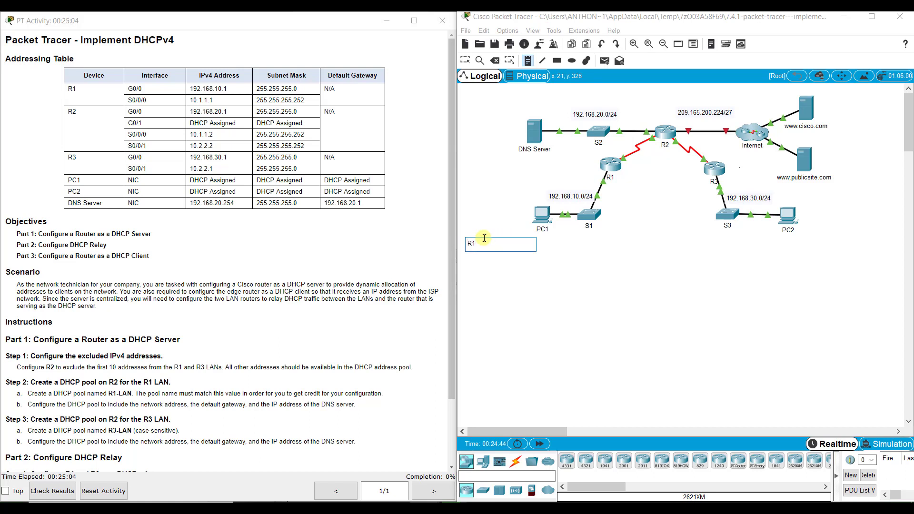
pyautogui.write('-LAN')
pyautogui.press('Return')
pyautogui.write('192.168.10.0')
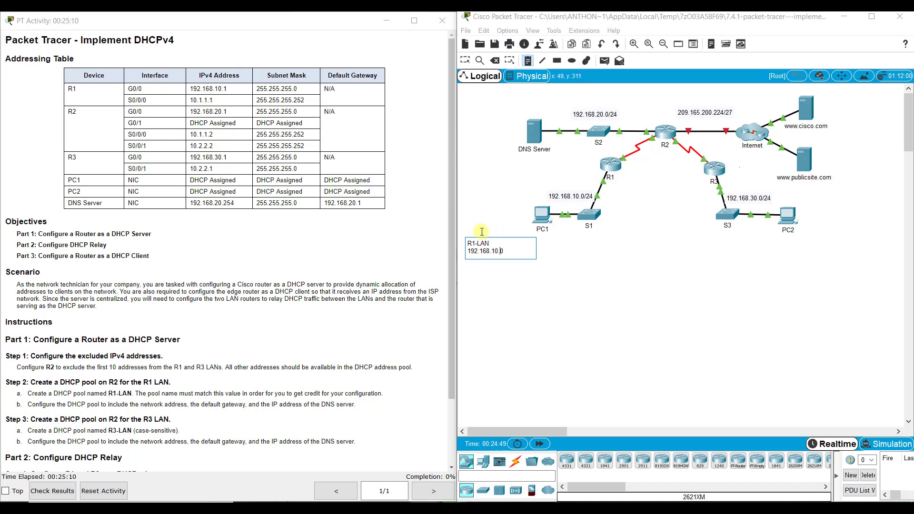
pyautogui.press('Home')
pyautogui.write('Network/Start:')
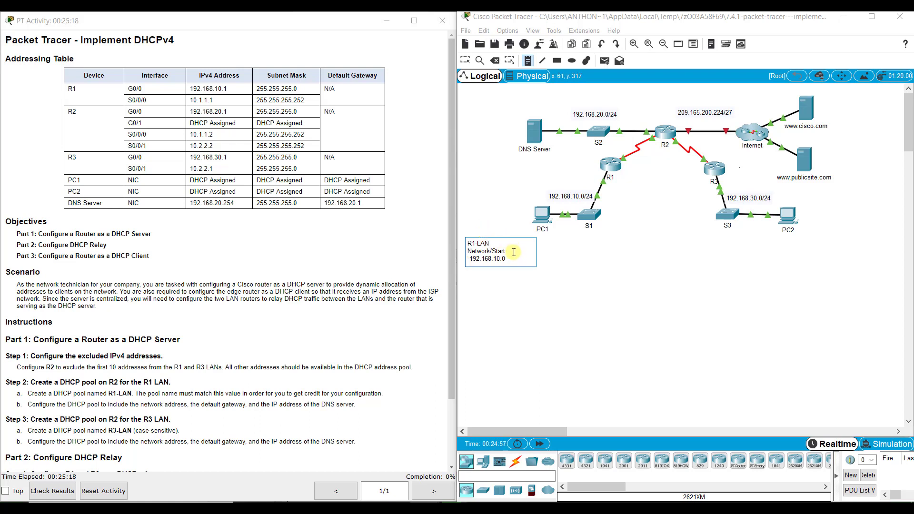
pyautogui.press('Delete')
pyautogui.press('Return')
pyautogui.press('Return')
pyautogui.write('Broadcas')
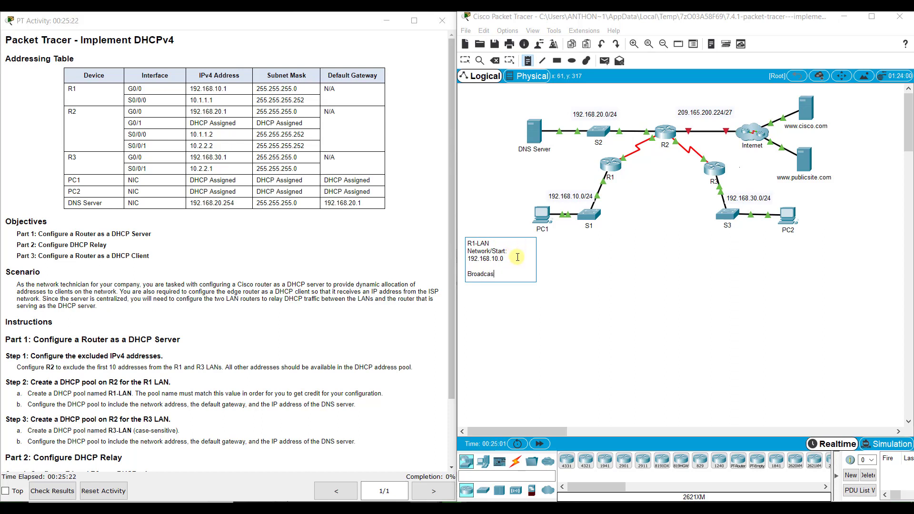
pyautogui.write('t/End:')
pyautogui.press('Return')
pyautogui.write('192.168.10.254')
# - Add subnet mask 255.255.255.0, usable range 192.168.10.1 - 192.168.10.254 and Default-Gateway 192.168.10.1
pyautogui.press('Return')
pyautogui.press('Return')
pyautogui.write('Subnet Mask:')
pyautogui.press('Return')
pyautogui.write('255.255.')
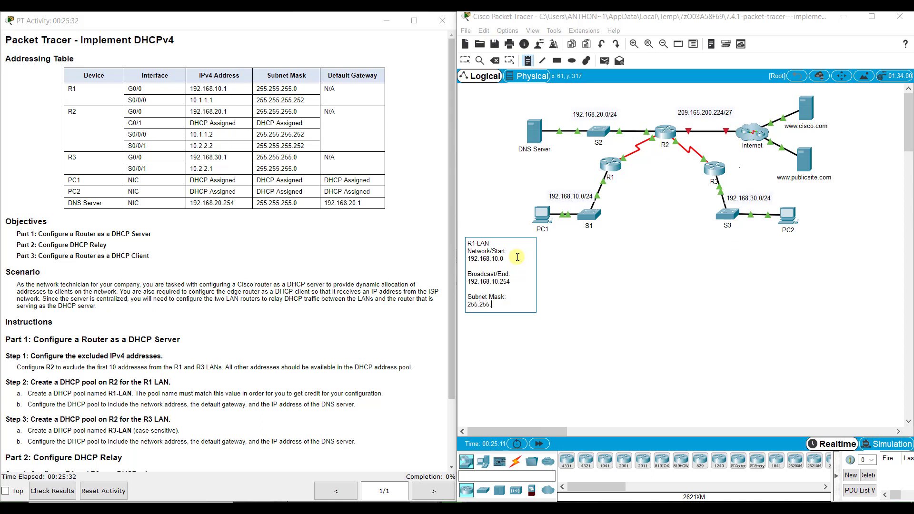
pyautogui.write('255.0')
pyautogui.press('Return')
pyautogui.press('Return')
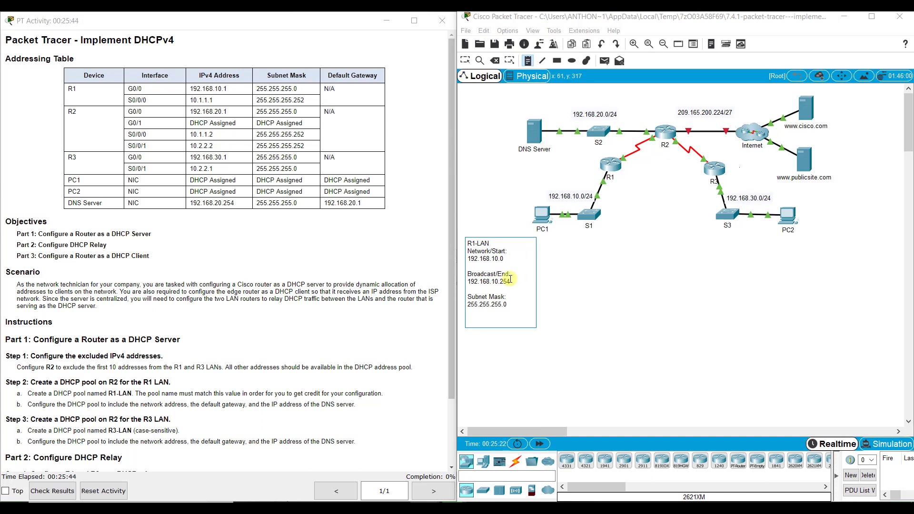
pyautogui.write('5.0  ')
pyautogui.write('Usable:')
pyautogui.press('Return')
pyautogui.write('192')
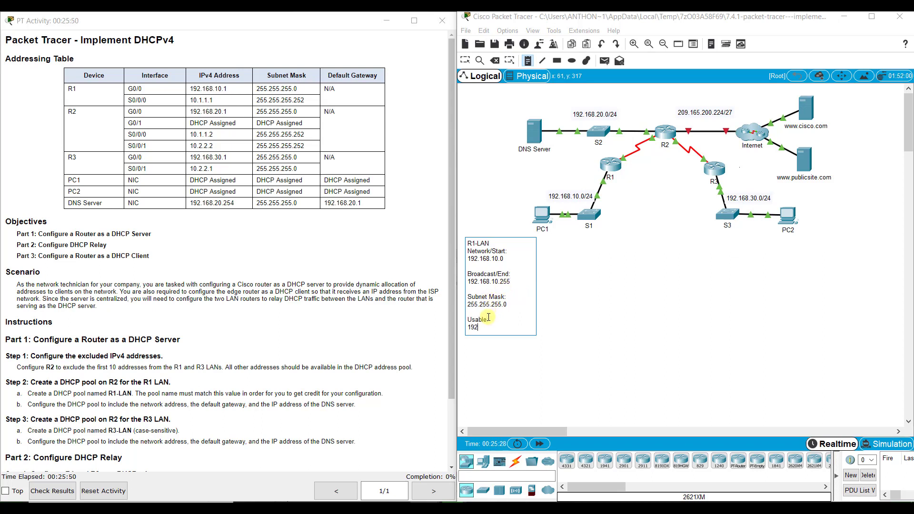
pyautogui.write('.168.10.1 - 192.168.10.254')
pyautogui.press('Return')
pyautogui.press('Return')
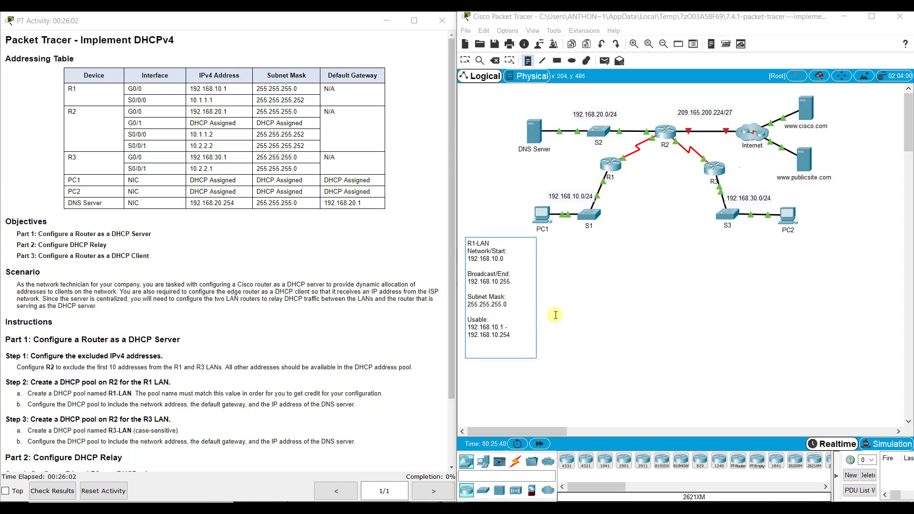
pyautogui.write('Default0')
pyautogui.press('BackSpace')
pyautogui.write('-Gateway:')
pyautogui.press('Return')
pyautogui.write('192.168.10.1')
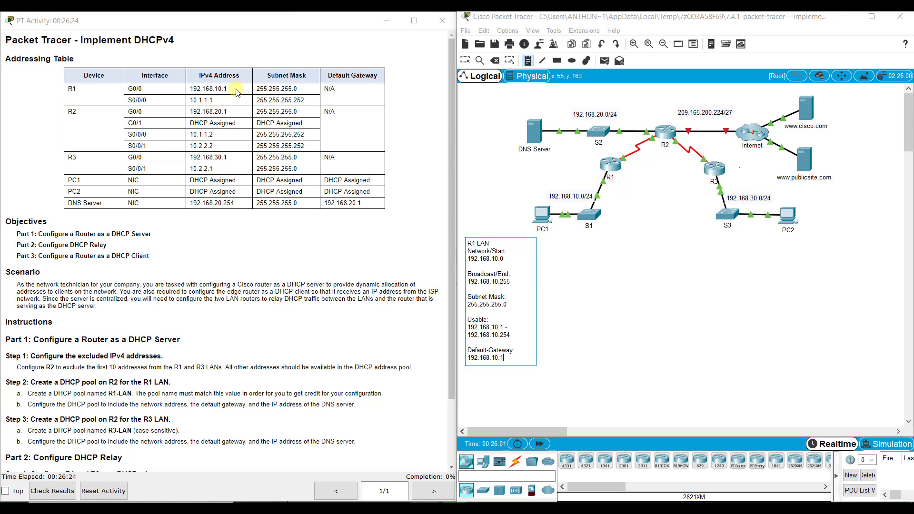
# - Place a second note below the R1-LAN note with DNS Server 192.168.20.254
pyautogui.moveTo(233, 88); pyautogui.dragTo(129, 91)
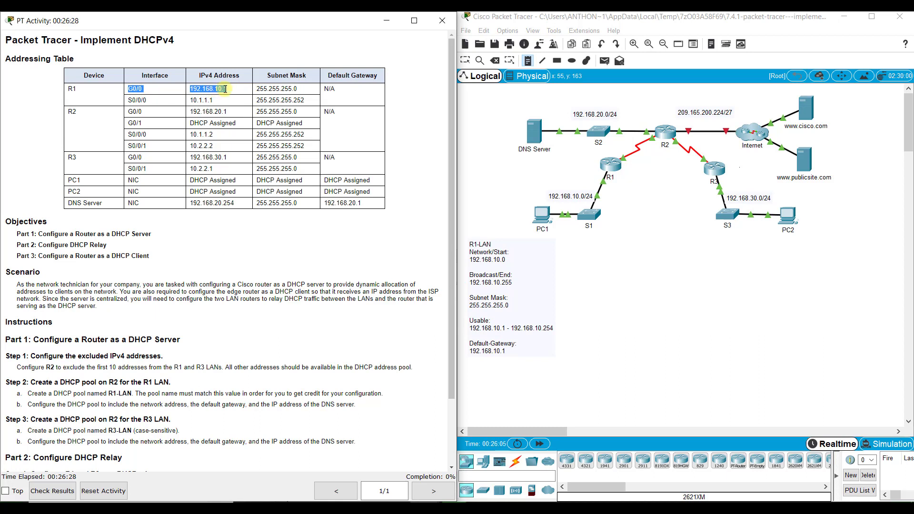
pyautogui.click(514, 367)
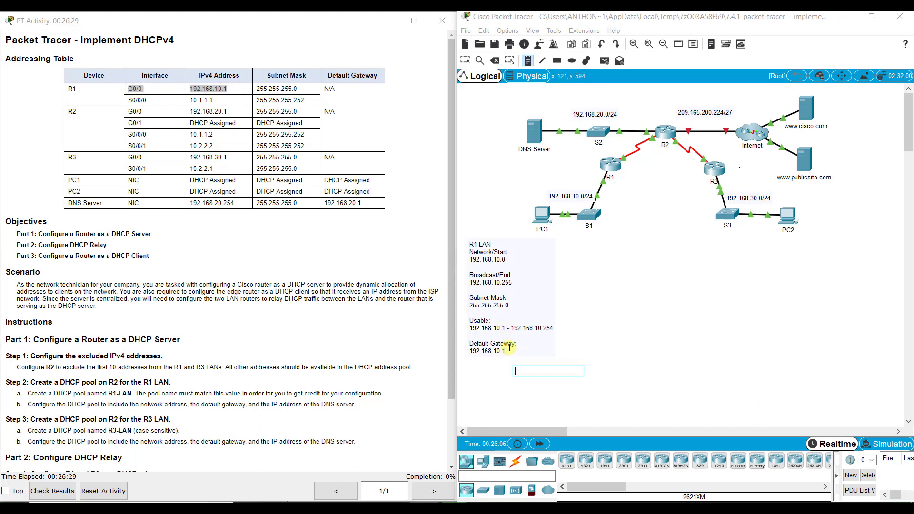
pyautogui.click(471, 362)
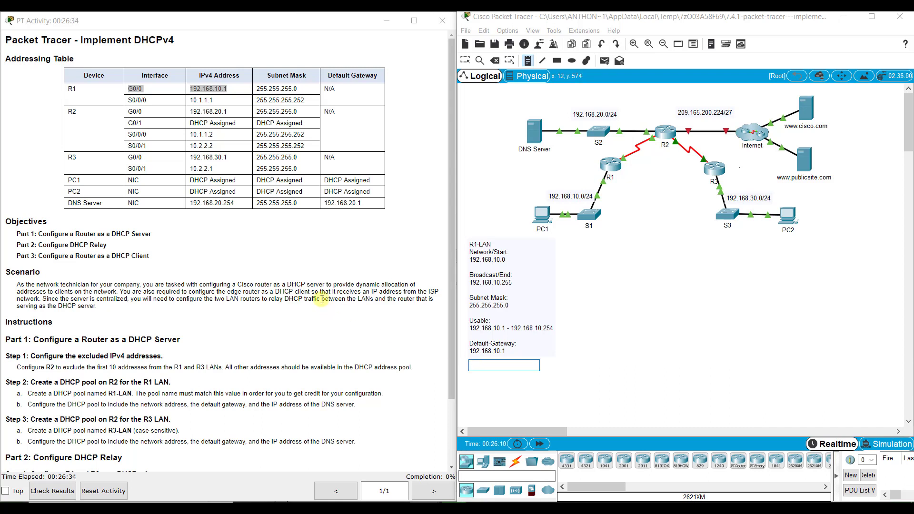
pyautogui.write('DNS')
pyautogui.write(': 192')
pyautogui.press('BackSpace')
pyautogui.press('BackSpace')
pyautogui.press('BackSpace')
pyautogui.press('BackSpace')
pyautogui.press('BackSpace')
pyautogui.write('Server:')
pyautogui.press('Return')
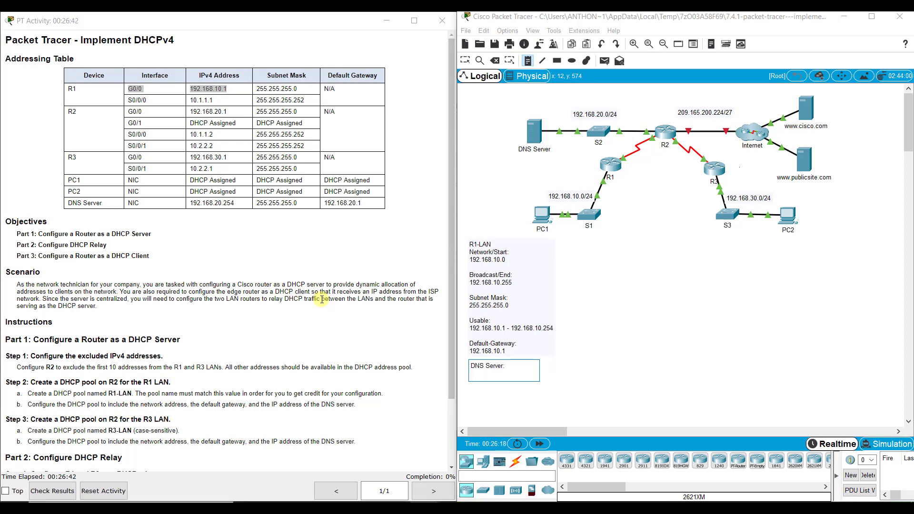
pyautogui.write('192.168.20.254')
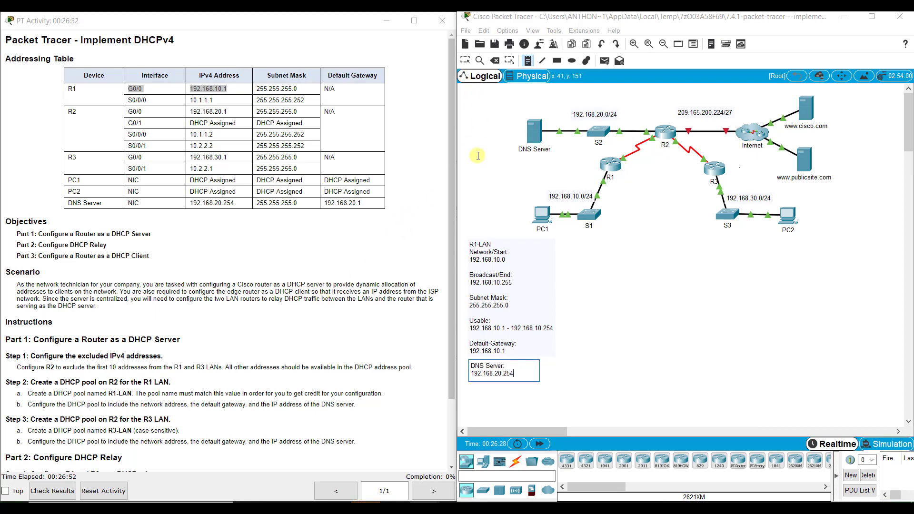
# - Add Exclude Address 192.168.10.1 - 192.168.10.10 to the note and return to the Select tool
pyautogui.press('Return')
pyautogui.press('Return')
pyautogui.write('Exclude Address:')
pyautogui.press('Return')
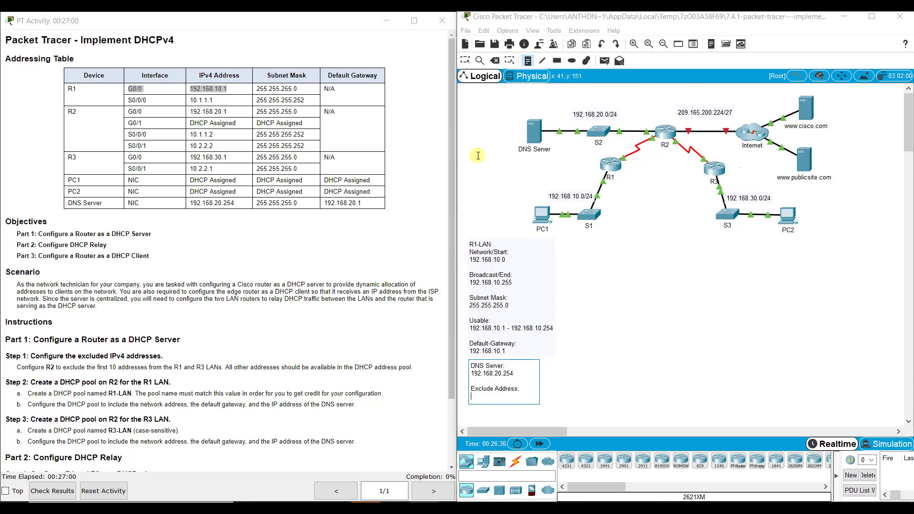
pyautogui.write('192.168.10.1 - 192.168.10.10')
pyautogui.click(465, 60)
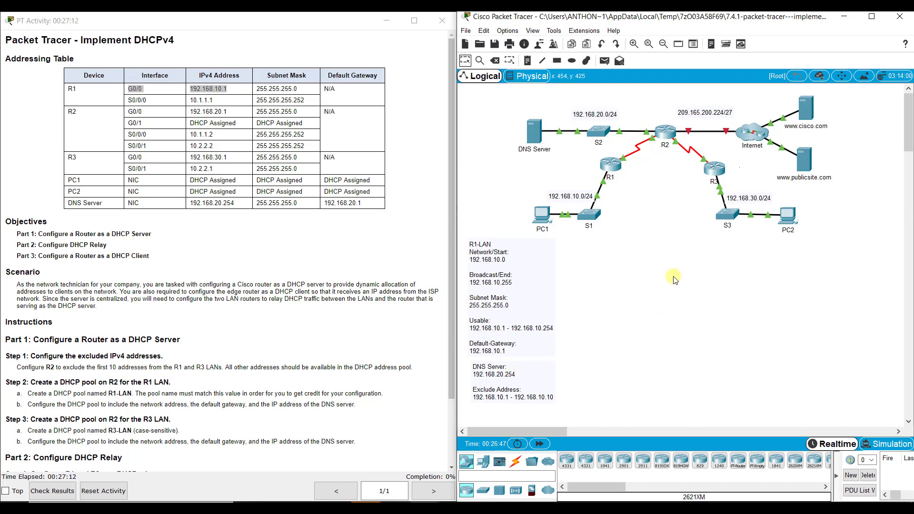
# - Start an R3-LAN note below S3 and PC2 with network 192.168.30.0 and broadcast 192.168.30.255
pyautogui.click(529, 61)
pyautogui.click(740, 233)
pyautogui.write('R3-LAN')
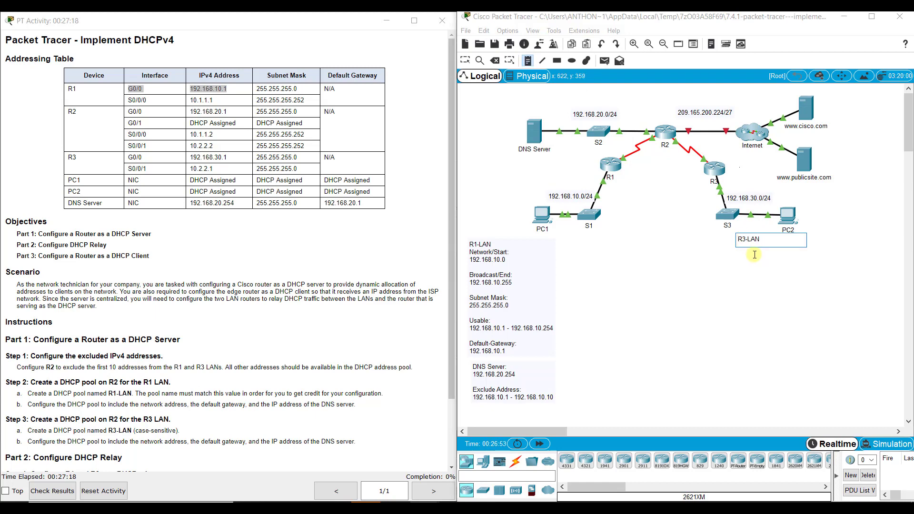
pyautogui.press('Return')
pyautogui.write('Network/Start:')
pyautogui.press('Return')
pyautogui.write('192.168')
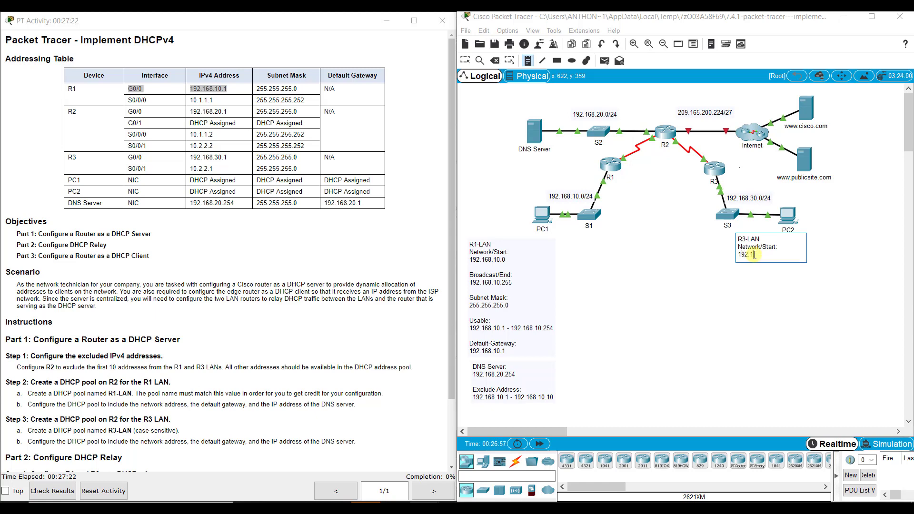
pyautogui.write('.30.0')
pyautogui.press('Return')
pyautogui.press('Return')
pyautogui.write('Broadcast/End')
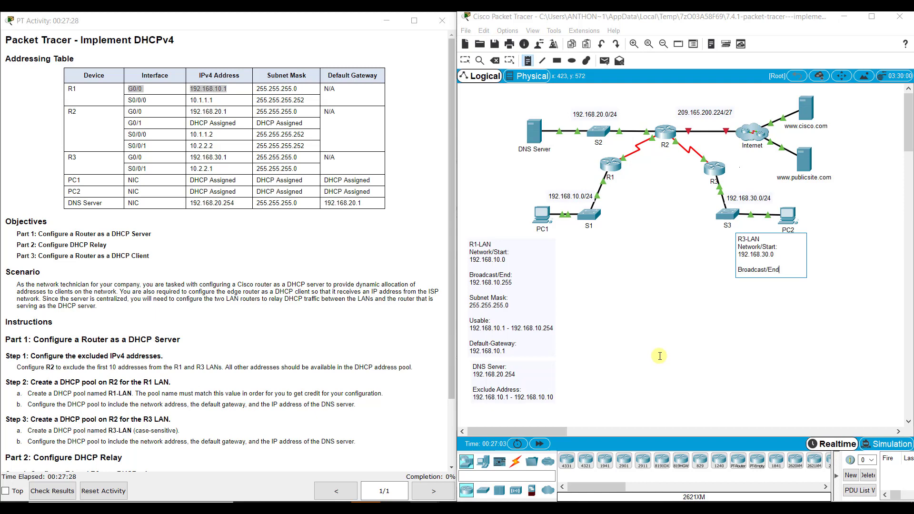
pyautogui.write(':')
pyautogui.press('Return')
pyautogui.write('192.168.30.255')
# - Add the subnet mask and usable range 192.168.30.1 - 192.168.30.254 to the R3-LAN note
pyautogui.press('Return')
pyautogui.write('Subnet Mas')
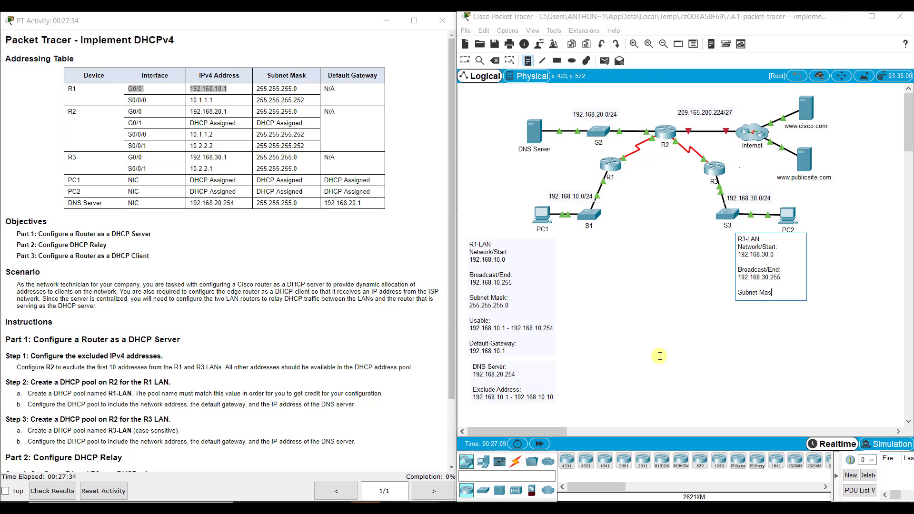
pyautogui.press('Return')
pyautogui.write('255.255.0')
pyautogui.press('Return')
pyautogui.write('Usabble')
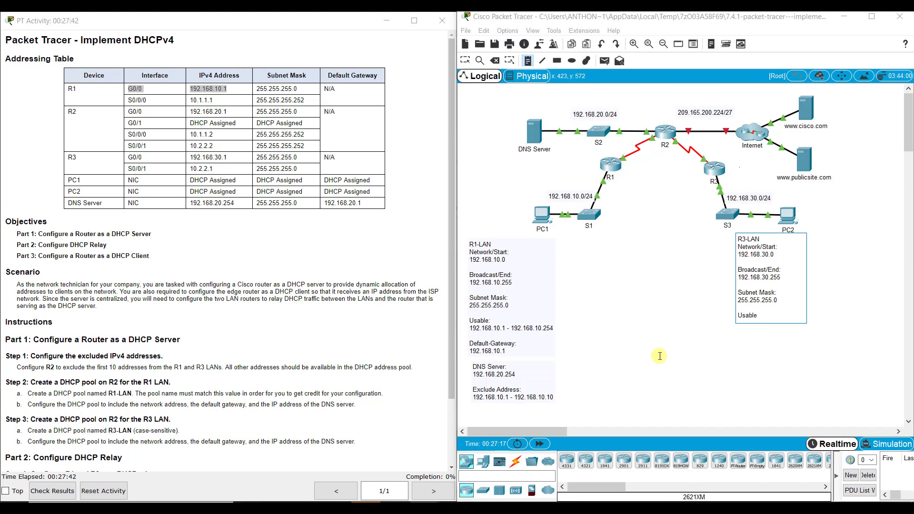
pyautogui.write('le:')
pyautogui.press('Return')
pyautogui.write('192.168.30.1 - 192.168.30.')
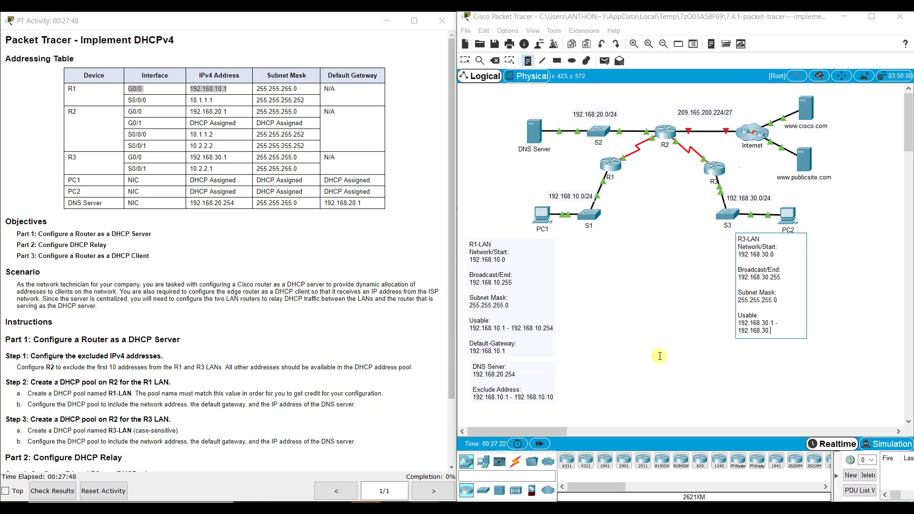
pyautogui.write('254')
# - Add DNS Server 192.168.20.254 and the Exclude Address range 192.168.30.1 - 192.168.30.10
pyautogui.press('Return')
pyautogui.write('DNS')
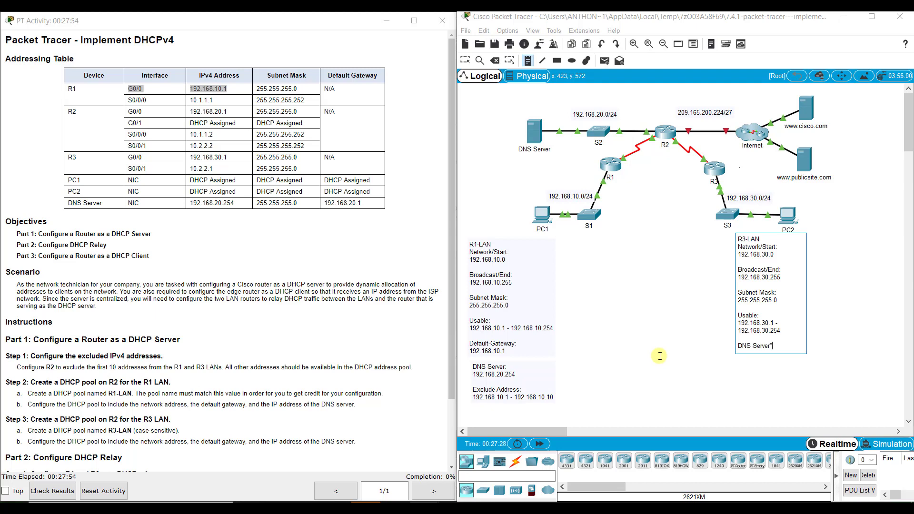
pyautogui.write(' Server:')
pyautogui.press('Return')
pyautogui.write('192.168.20.254')
pyautogui.press('Return')
pyautogui.write('Exclude Address:')
pyautogui.press('Return')
pyautogui.write('192.168.30.1 - 192.168')
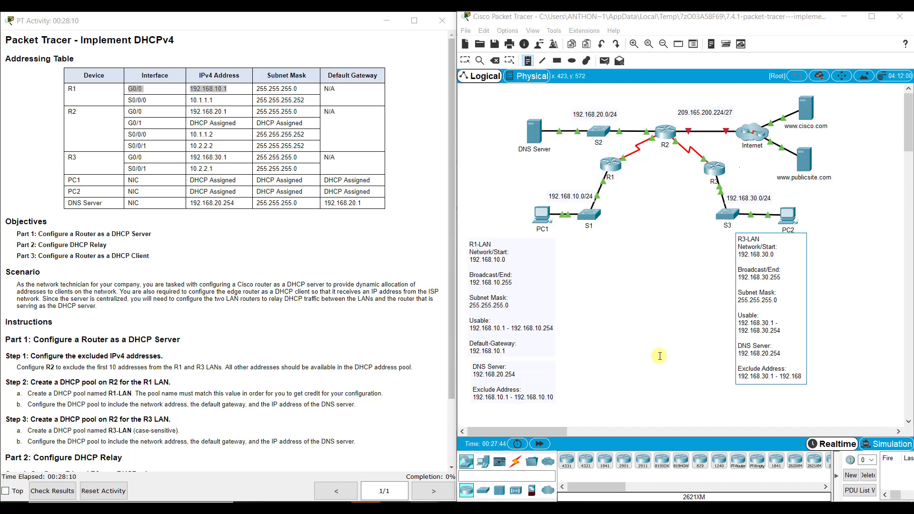
pyautogui.write('.30.10')
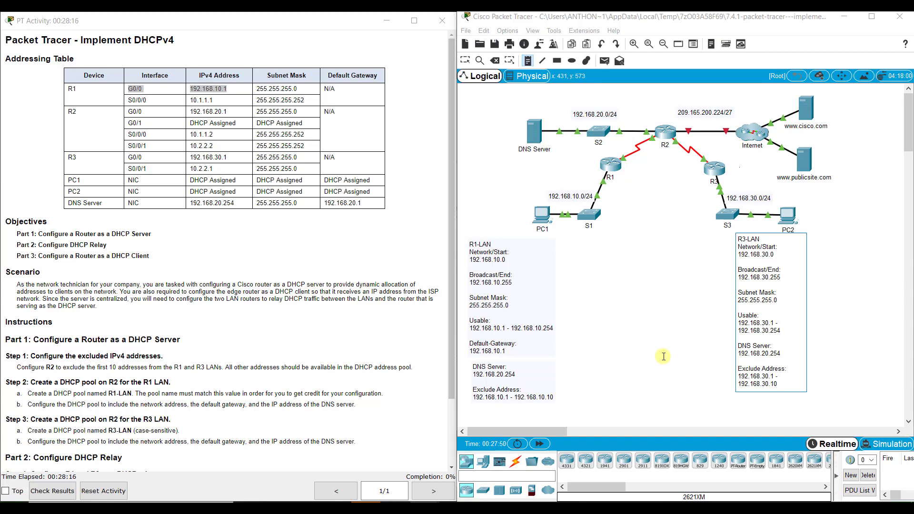
# - Insert a Default-Gateway entry 192.168.30.1 below the R3-LAN usable range
pyautogui.click(783, 330)
pyautogui.press('Return')
pyautogui.press('Return')
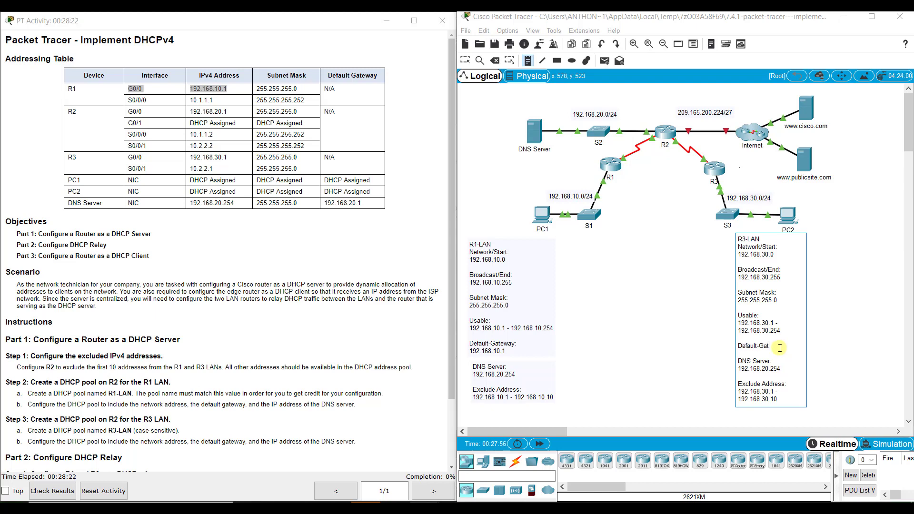
pyautogui.press('Return')
pyautogui.write('192.168.30.1')
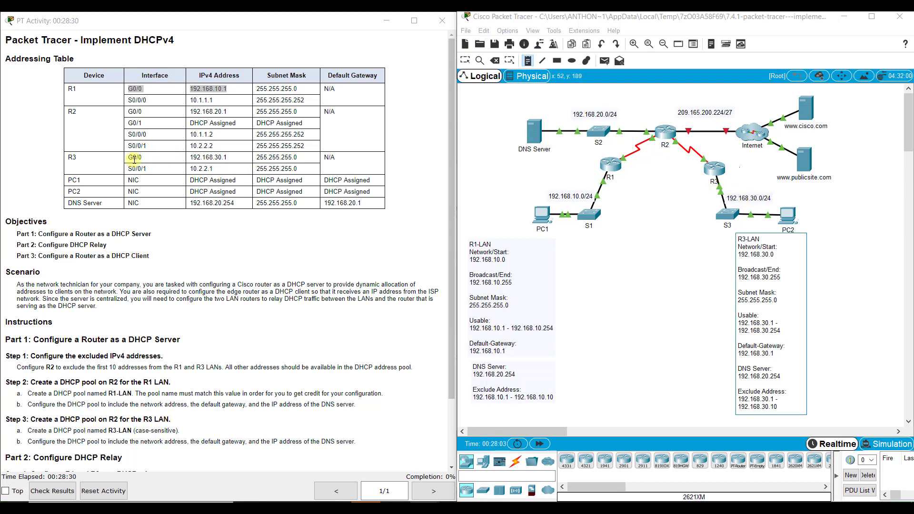
# - Mark R3's G0/0 address in the addressing table, discard an empty note near R3, and clear the selection
pyautogui.moveTo(232, 159); pyautogui.dragTo(123, 158)
pyautogui.click(695, 190)
pyautogui.click(465, 60)
pyautogui.moveTo(690, 181); pyautogui.dragTo(726, 191)
pyautogui.click(675, 251)
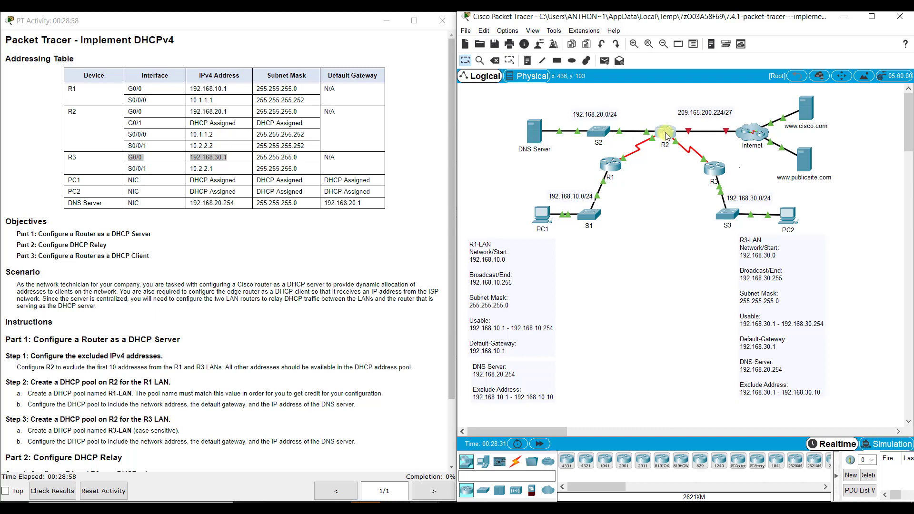
# - Add a note between the LAN notes: 'R1's G0/0: DHCP Relay Address from R2 is 10.1.1.2'
pyautogui.click(529, 62)
pyautogui.click(572, 257)
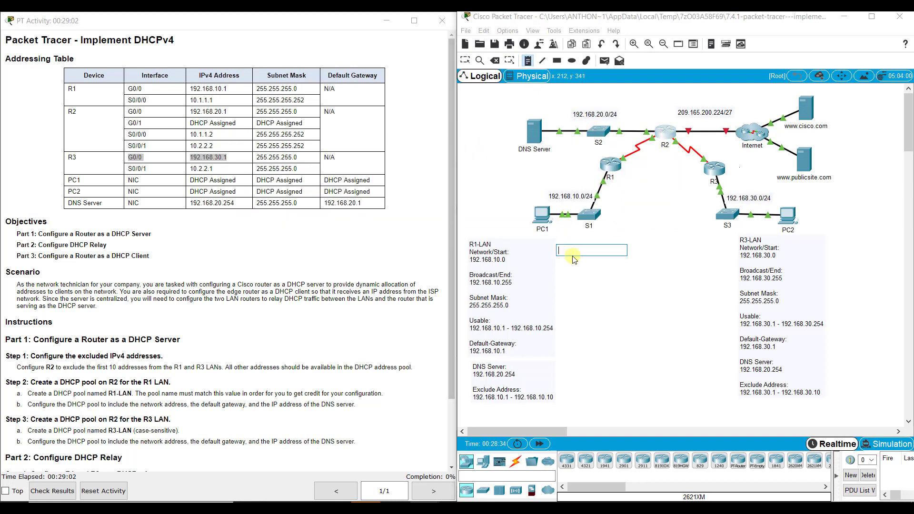
pyautogui.write("R1's G0/0:")
pyautogui.press('Return')
pyautogui.write('DHCP Relay Address from R2 is')
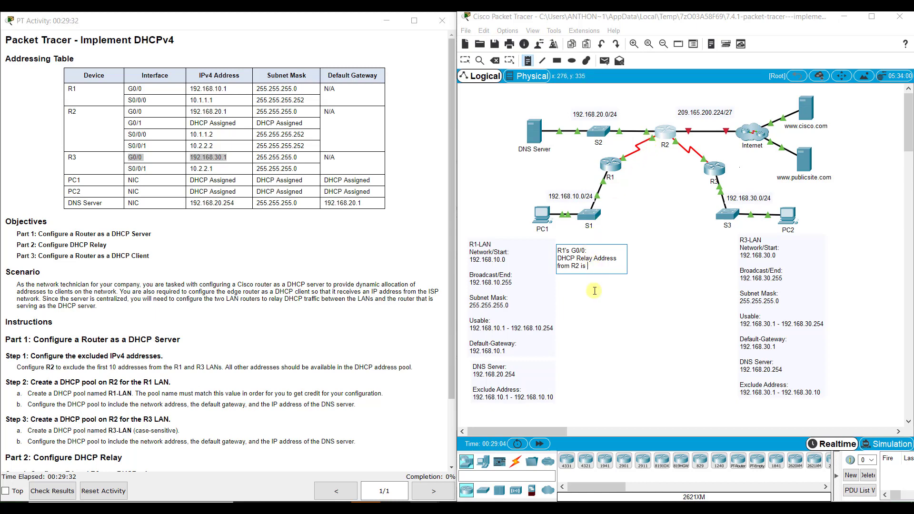
pyautogui.write('.2')
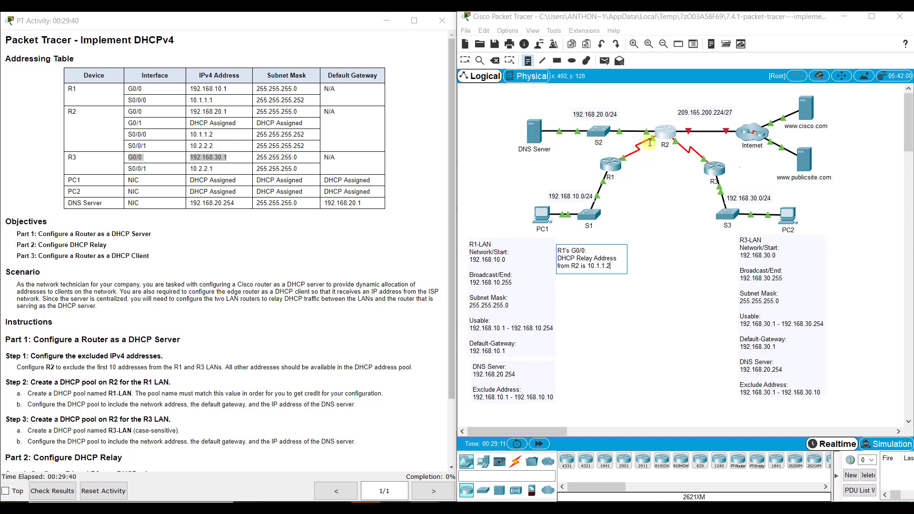
pyautogui.press('Escape')
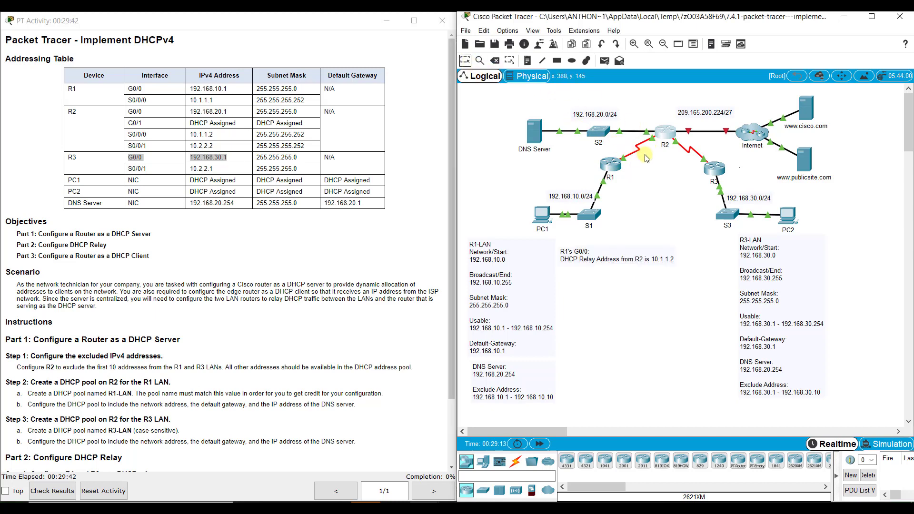
pyautogui.moveTo(659, 158); pyautogui.dragTo(647, 138)
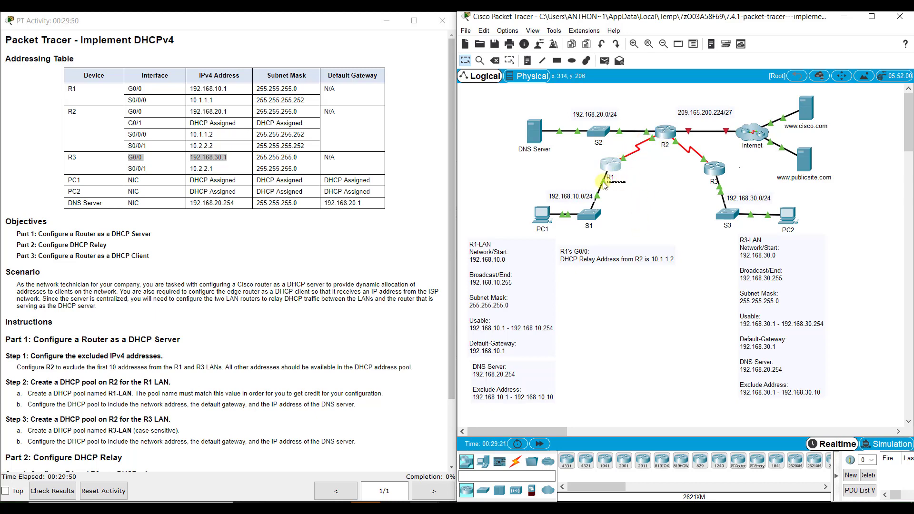
pyautogui.moveTo(625, 183); pyautogui.dragTo(587, 176)
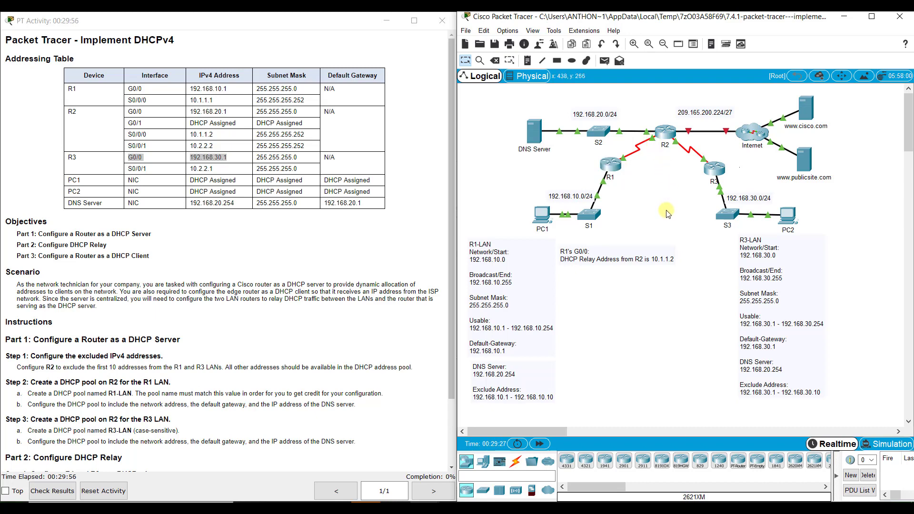
# - Add a note right of the R3-LAN note: 'R3's G0/0: DHCP Relay Address from R2 is 10.2.2.2'
pyautogui.click(527, 61)
pyautogui.click(829, 242)
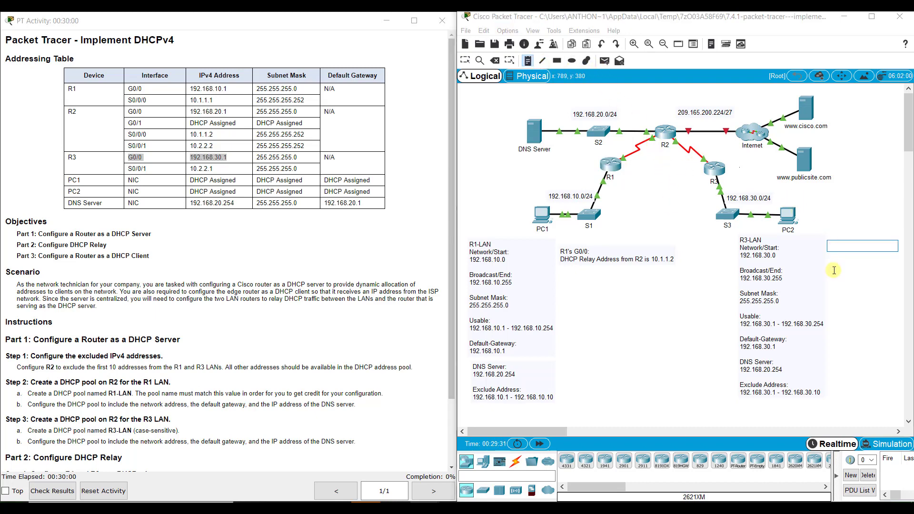
pyautogui.write("R3's")
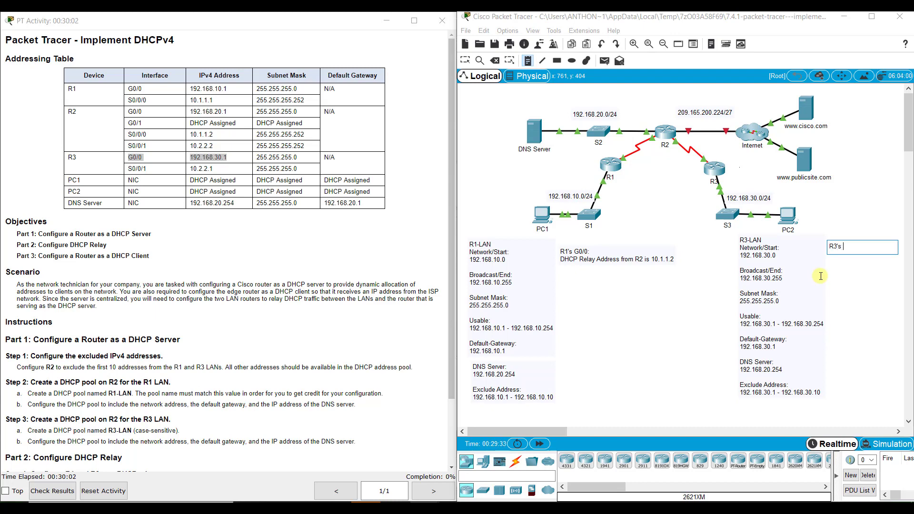
pyautogui.write(' G0/0:')
pyautogui.press('Return')
pyautogui.write('DHCP Relay Address from R2 is 10.2.2')
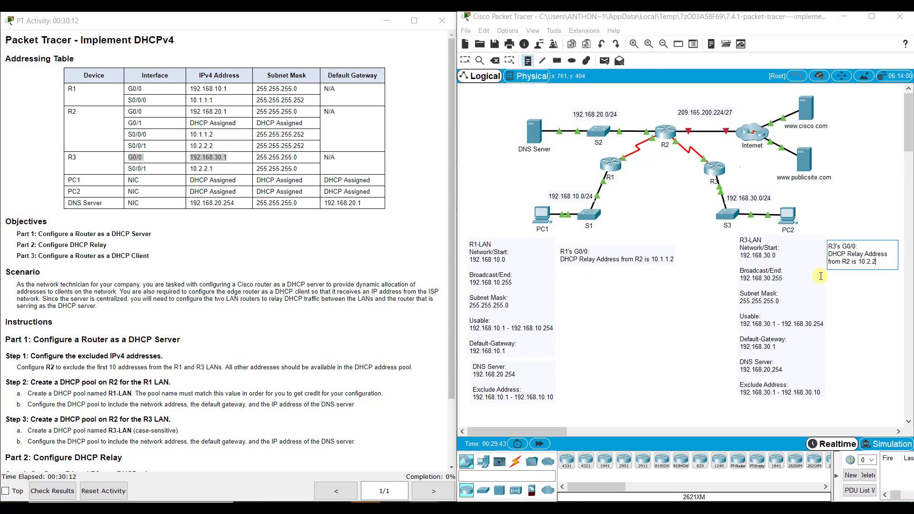
pyautogui.write('.2')
pyautogui.click(465, 61)
pyautogui.moveTo(669, 160); pyautogui.dragTo(680, 137)
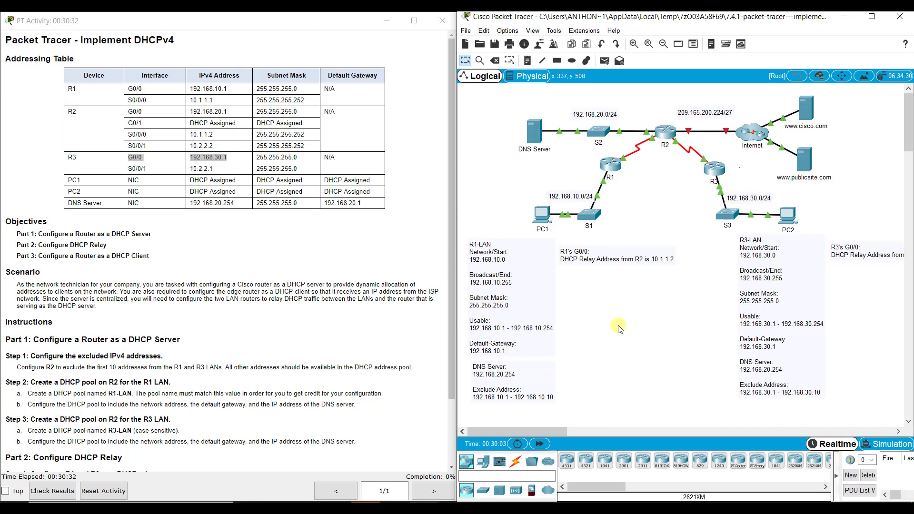
# - Open R2's device window on the CLI tab and widen the console
pyautogui.press('super+plus')
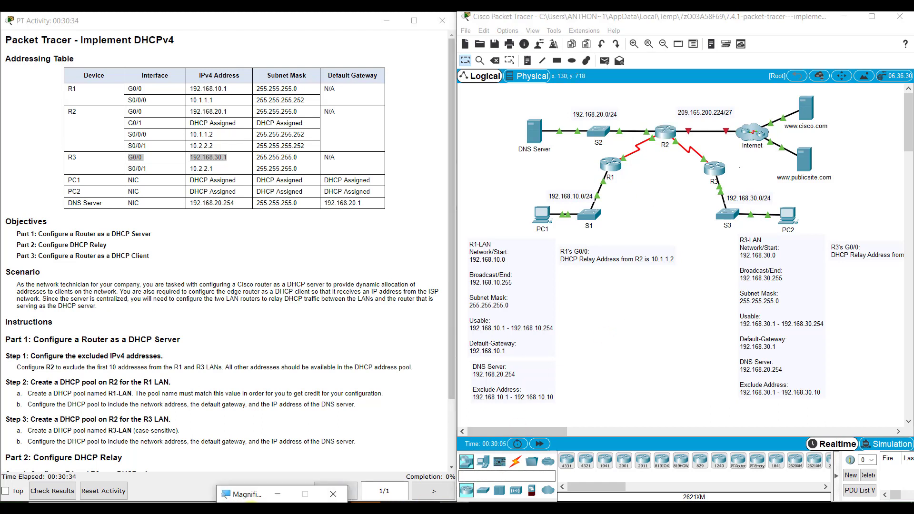
pyautogui.press('super+plus')
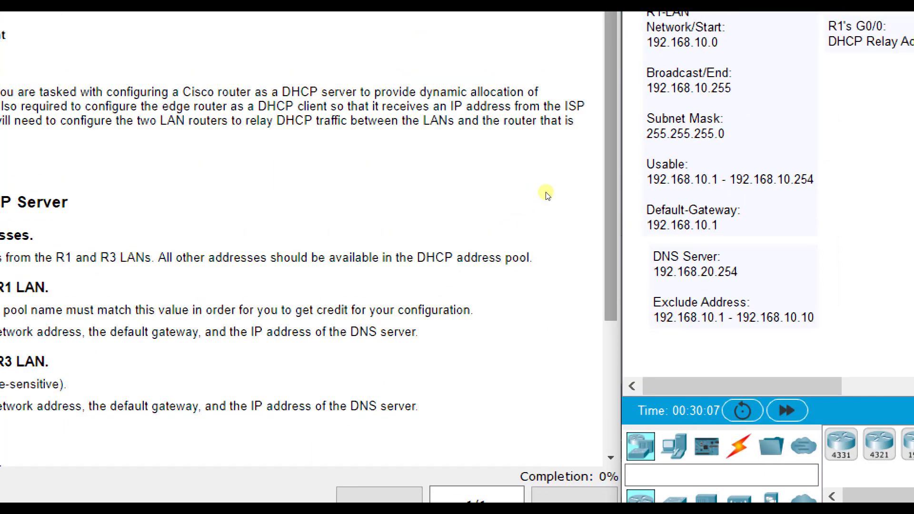
pyautogui.click(765, 102)
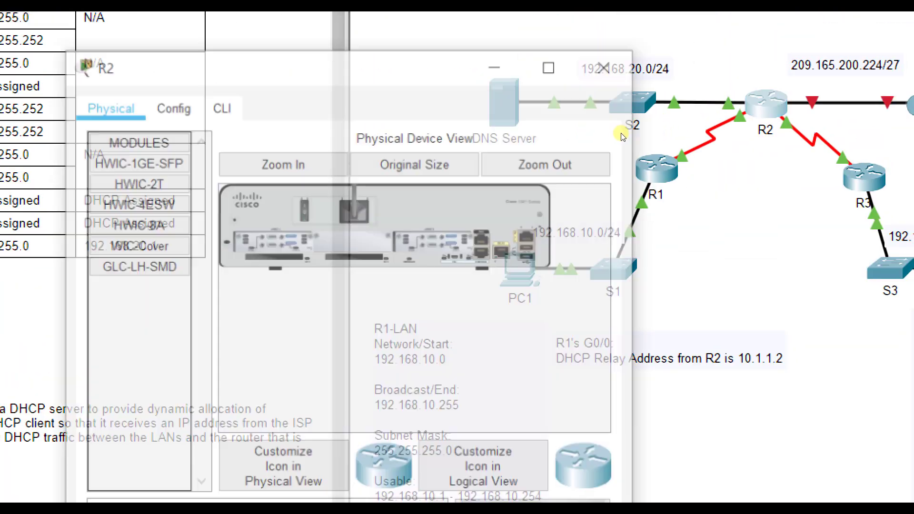
pyautogui.click(220, 105)
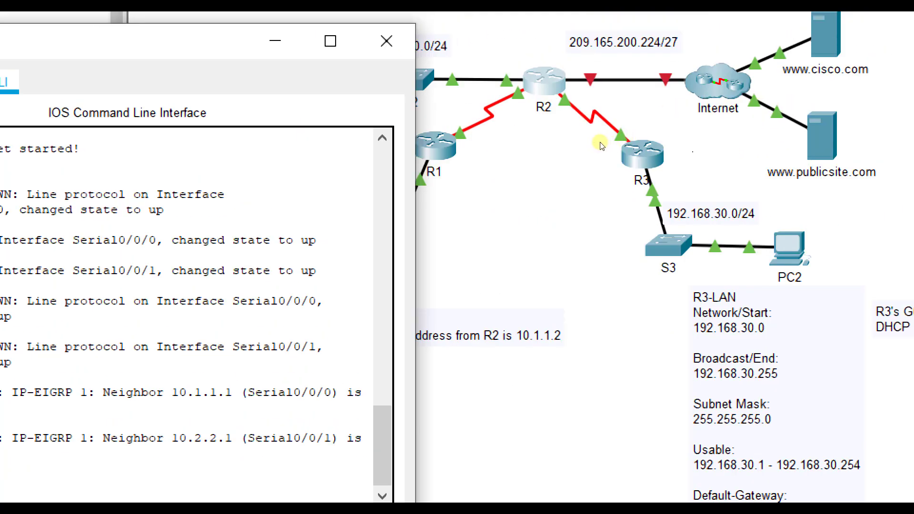
pyautogui.moveTo(415, 114); pyautogui.dragTo(484, 112)
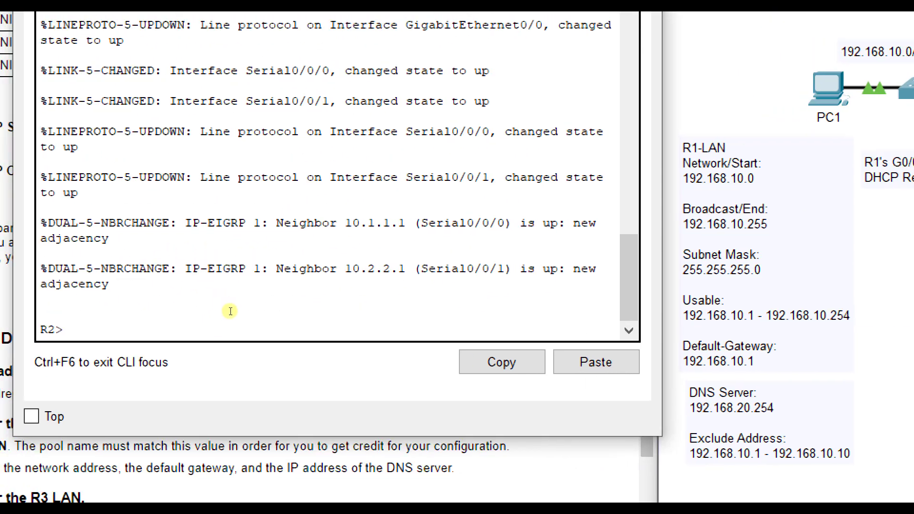
# - On R2, enter global configuration and exclude 192.168.10.1 - 192.168.10.10 from DHCP
pyautogui.write('en')
pyautogui.press('Return')
pyautogui.write('config t')
pyautogui.press('Return')
pyautogui.write('ig)#ip exclud')
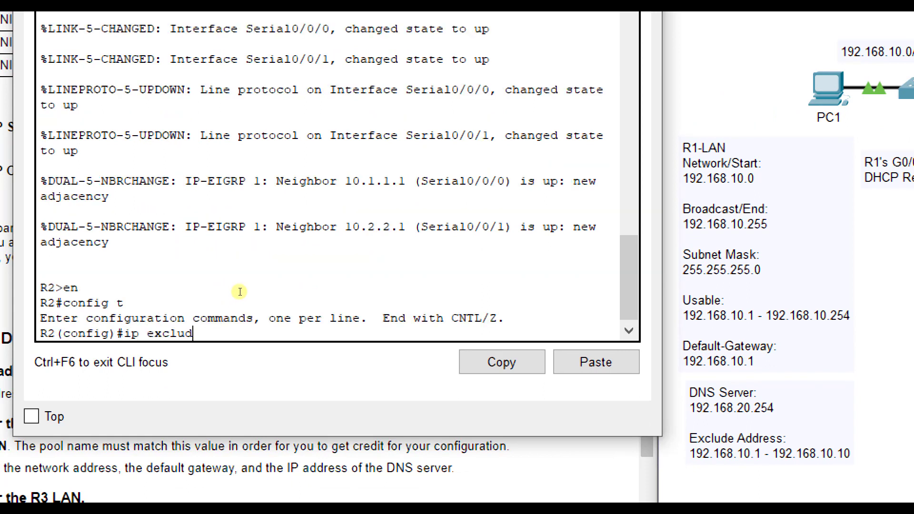
pyautogui.write('ed-address ?')
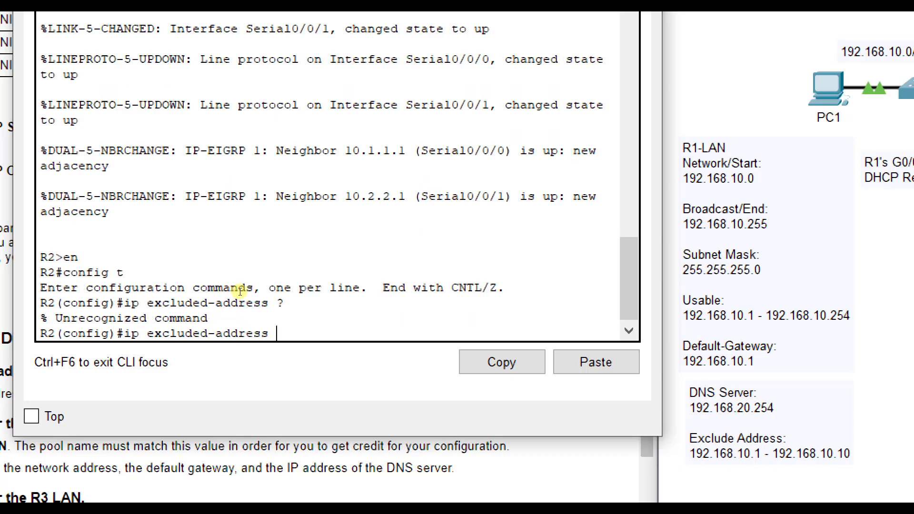
pyautogui.press('BackSpace')
pyautogui.press('BackSpace')
pyautogui.press('BackSpace')
pyautogui.press('BackSpace')
pyautogui.press('BackSpace')
pyautogui.press('BackSpace')
pyautogui.press('BackSpace')
pyautogui.press('BackSpace')
pyautogui.press('BackSpace')
pyautogui.press('BackSpace')
pyautogui.press('BackSpace')
pyautogui.press('BackSpace')
pyautogui.press('BackSpace')
pyautogui.press('BackSpace')
pyautogui.press('BackSpace')
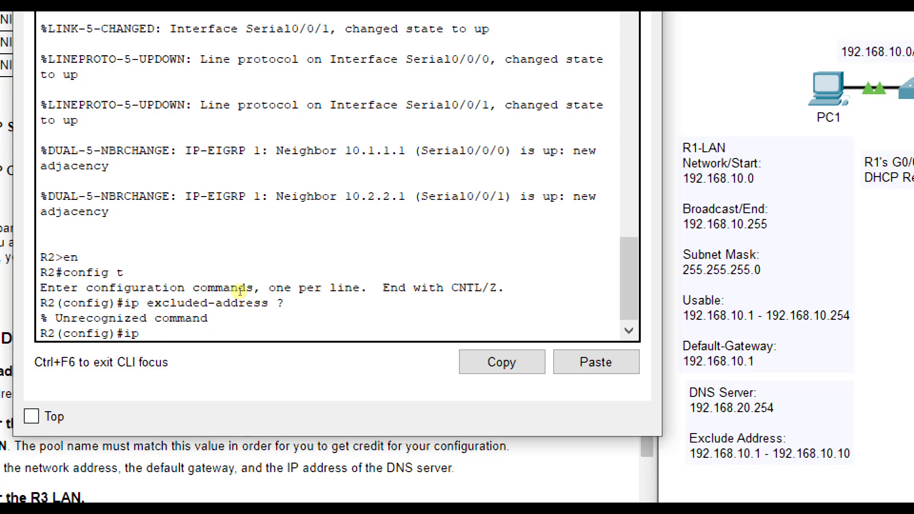
pyautogui.write('dhcp excliud')
pyautogui.press('BackSpace')
pyautogui.press('BackSpace')
pyautogui.press('BackSpace')
pyautogui.press('Tab')
pyautogui.write('?')
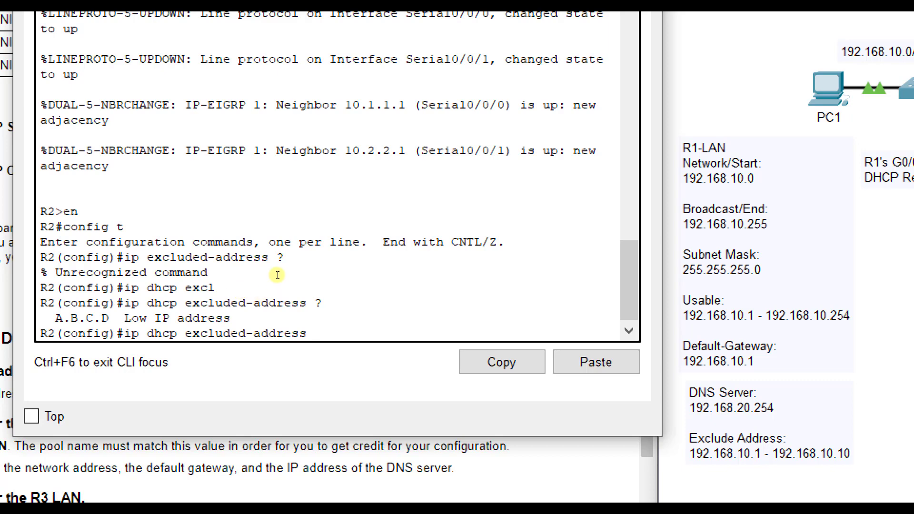
pyautogui.write('192.168')
pyautogui.write('.10.1')
pyautogui.write(' -')
pyautogui.press('BackSpace')
pyautogui.press('BackSpace')
pyautogui.write('192.168.10.10')
pyautogui.press('Return')
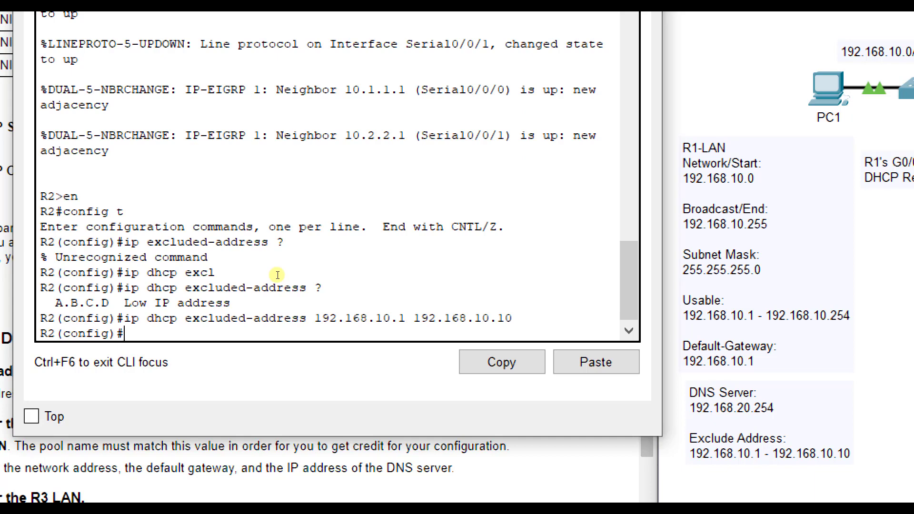
# - Create DHCP pool R1-LAN with network 192.168.10.0/24, gateway 192.168.10.1 and DNS 192.168.20.254
pyautogui.write('ip dhcp pool R1')
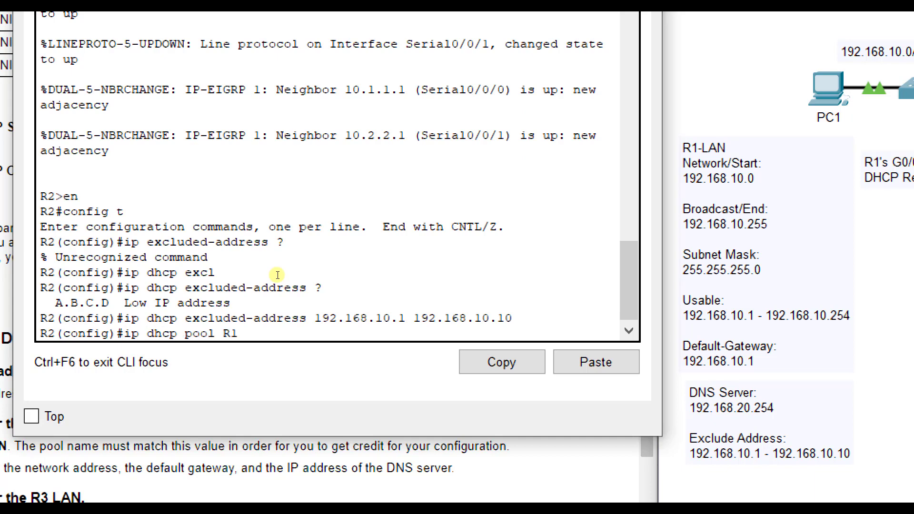
pyautogui.write('-LAN')
pyautogui.press('Return')
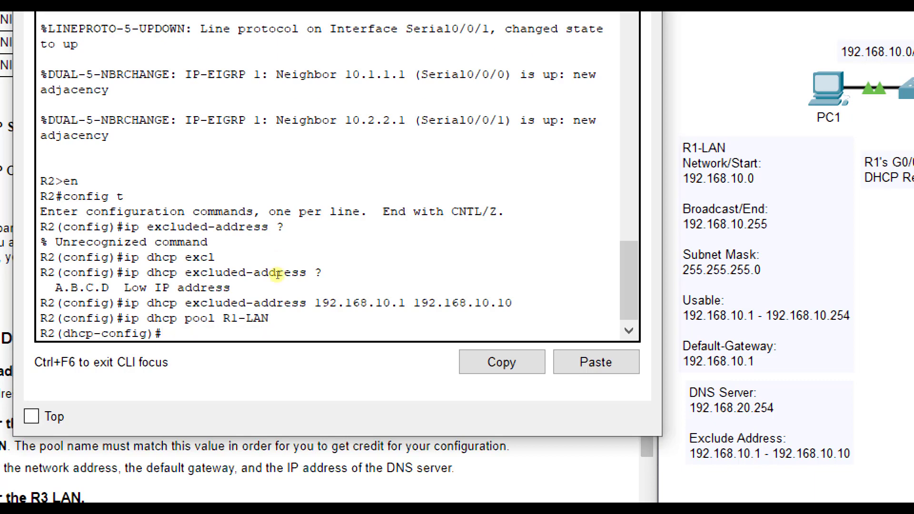
pyautogui.write('network 192.168.10.0 255.255.255.0')
pyautogui.press('Return')
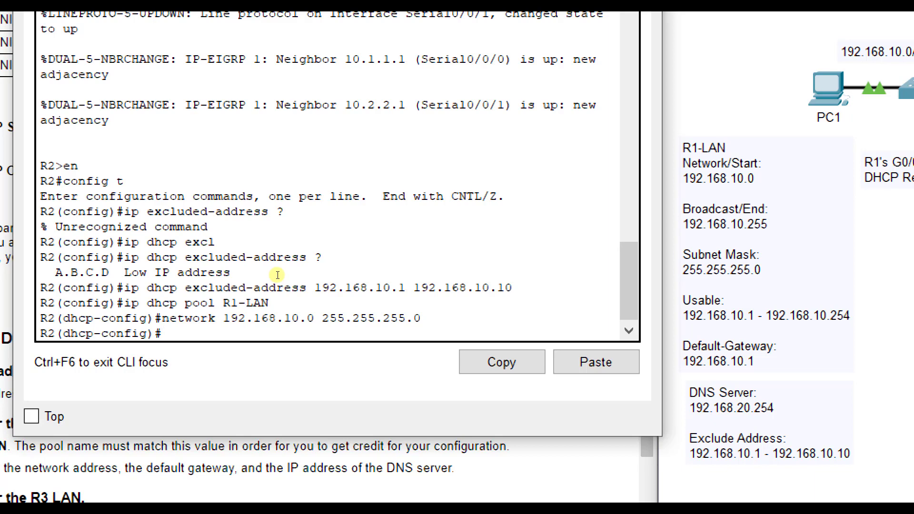
pyautogui.write('default-router 192')
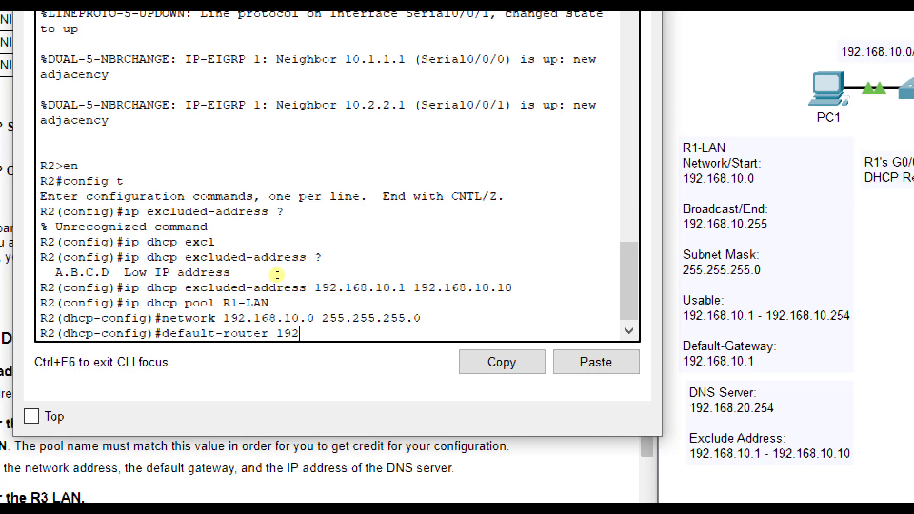
pyautogui.write('.168.10.1')
pyautogui.press('Return')
pyautogui.write('dns-server 192.168.20.254')
pyautogui.press('Return')
pyautogui.write('exit')
pyautogui.press('Return')
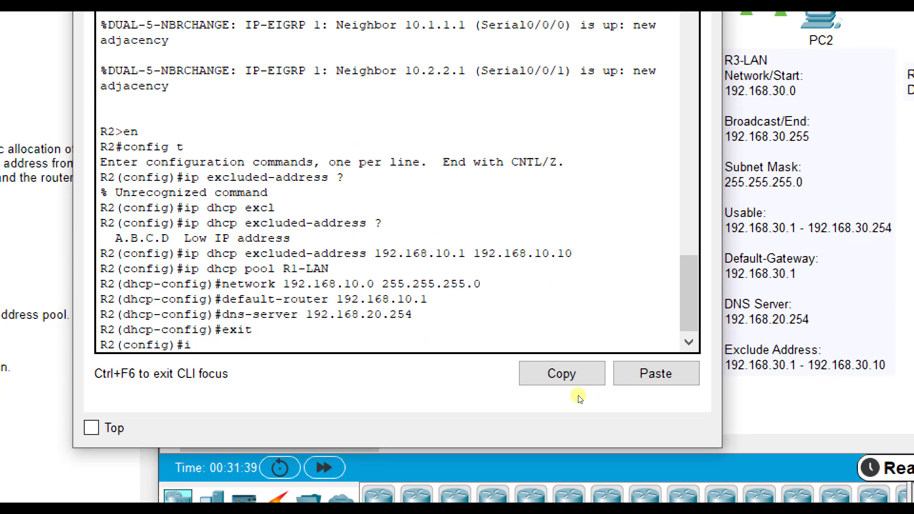
# - On R2, exclude addresses 192.168.30.1 through 192.168.30.10 from DHCP leasing
pyautogui.write('p ex')
pyautogui.press('Tab')
pyautogui.press('BackSpace')
pyautogui.press('BackSpace')
pyautogui.write('dhcp')
pyautogui.press('Tab')
pyautogui.write('e')
pyautogui.press('Tab')
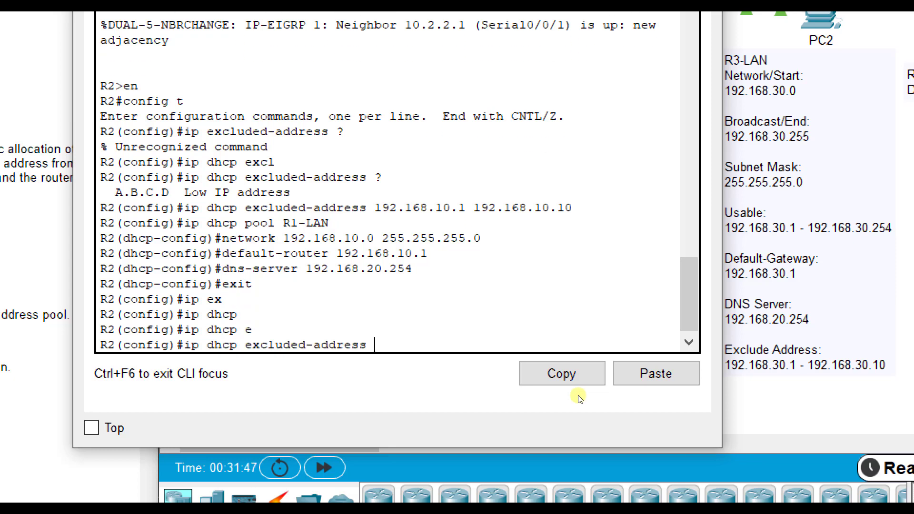
pyautogui.write('192.168.30.1 192')
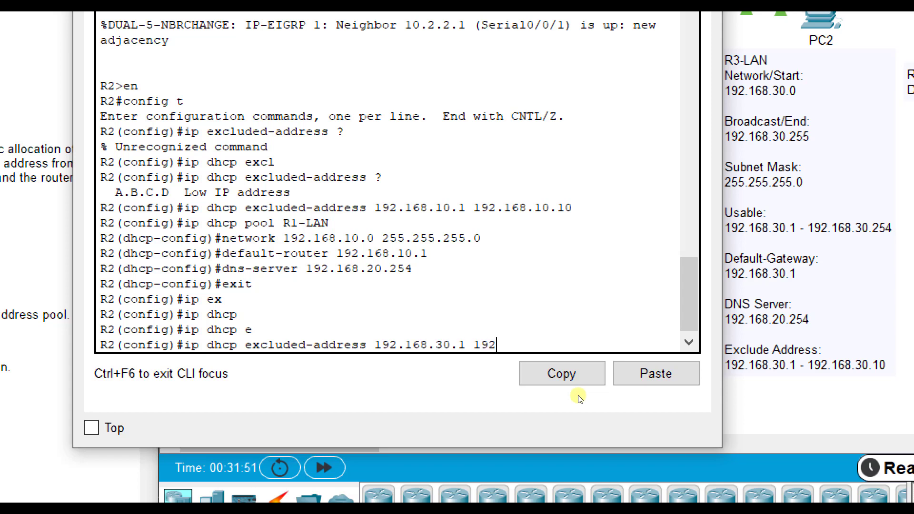
pyautogui.write('.168.30.10')
pyautogui.press('Return')
# - Create DHCP pool R3-LAN with network 192.168.30.0 255.255.255.0
pyautogui.write('up dhcp')
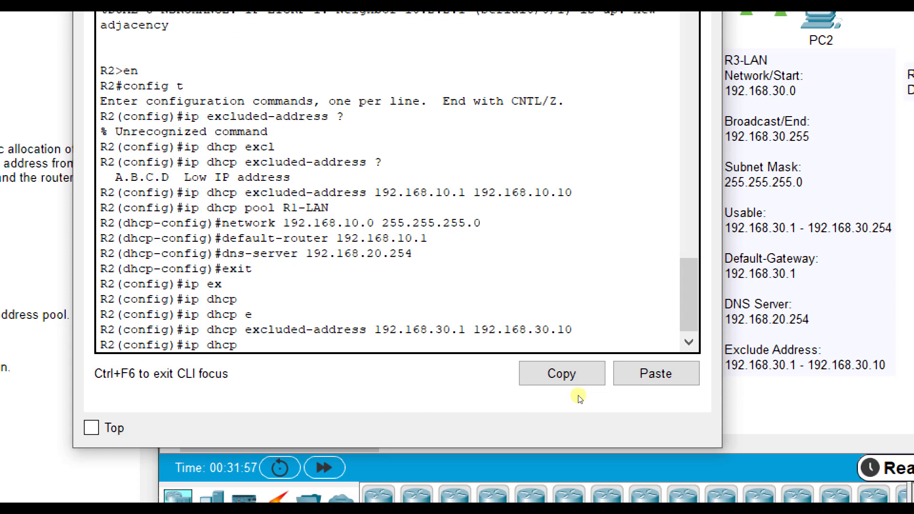
pyautogui.write(' pool 192.168.30.0 255.255.2')
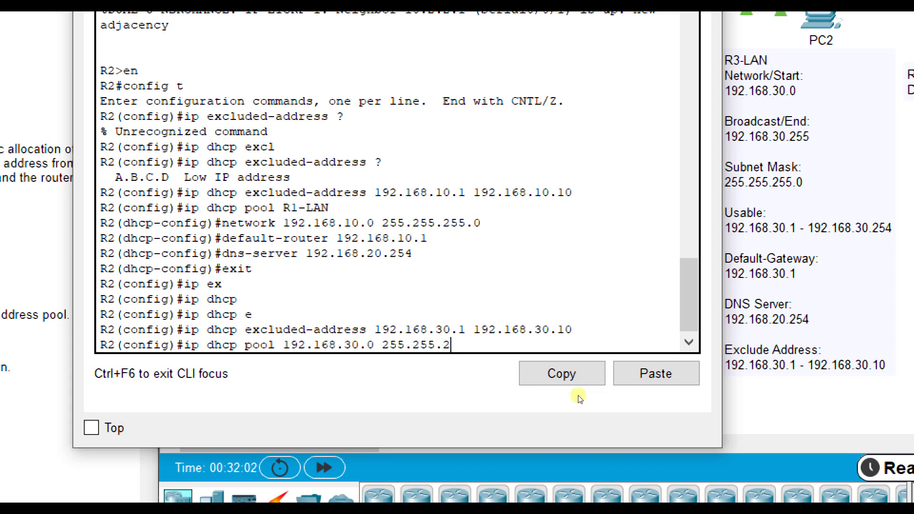
pyautogui.write('55.0')
pyautogui.press('Return')
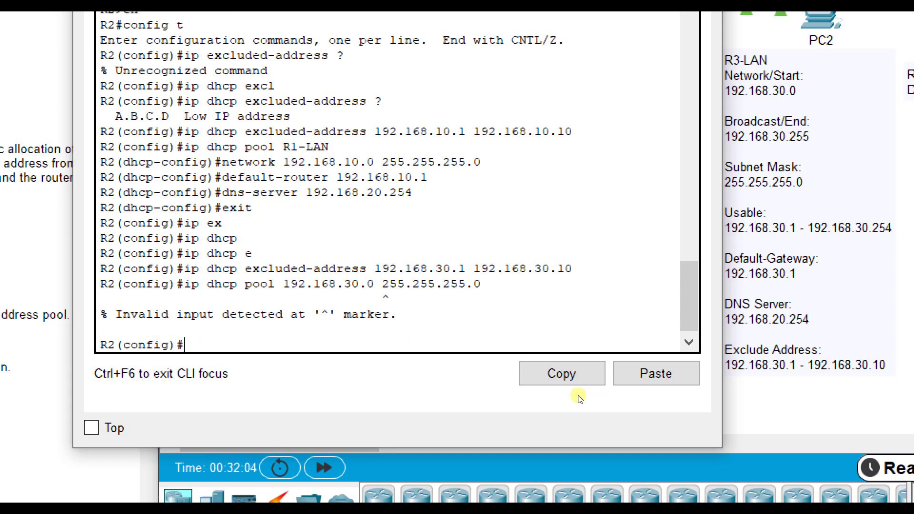
pyautogui.press('Up')
pyautogui.press('BackSpace')
pyautogui.press('BackSpace')
pyautogui.press('BackSpace')
pyautogui.press('BackSpace')
pyautogui.press('BackSpace')
pyautogui.press('BackSpace')
pyautogui.press('BackSpace')
pyautogui.press('BackSpace')
pyautogui.press('BackSpace')
pyautogui.press('BackSpace')
pyautogui.press('BackSpace')
pyautogui.press('BackSpace')
pyautogui.press('BackSpace')
pyautogui.press('BackSpace')
pyautogui.press('BackSpace')
pyautogui.press('BackSpace')
pyautogui.press('BackSpace')
pyautogui.press('BackSpace')
pyautogui.press('BackSpace')
pyautogui.press('BackSpace')
pyautogui.write('R3-LAN')
pyautogui.press('Return')
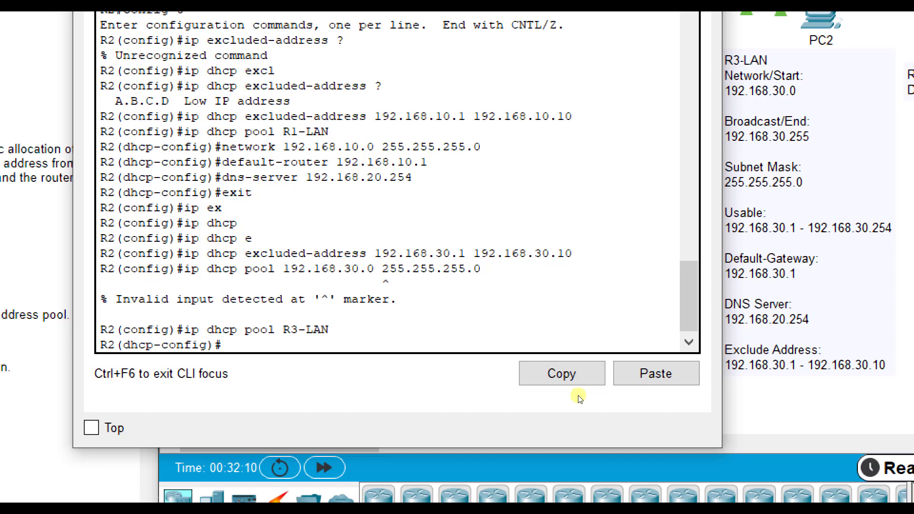
pyautogui.write('network 192.168')
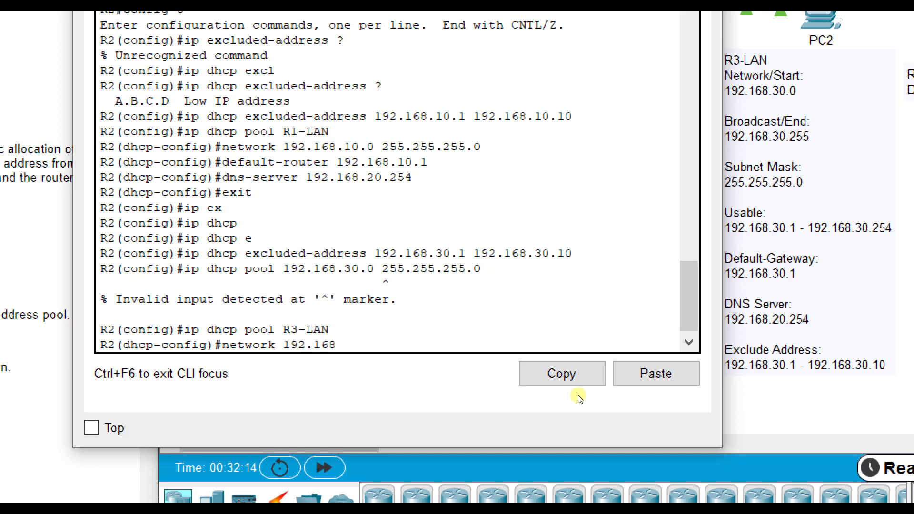
pyautogui.write('.30.0 255.255.255.0')
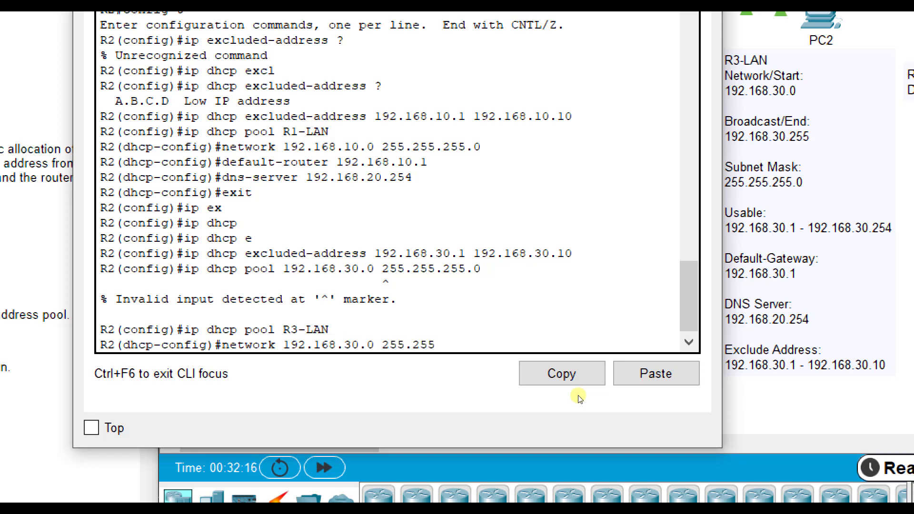
pyautogui.press('Return')
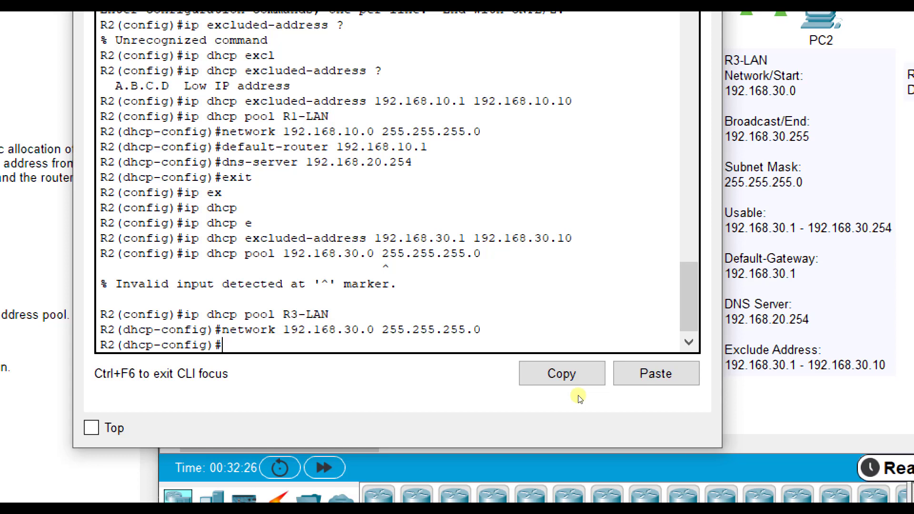
# - Give the R3-LAN pool default router 192.168.30.1 and DNS server 192.168.20.254, then exit
pyautogui.write('default-router 192.168.')
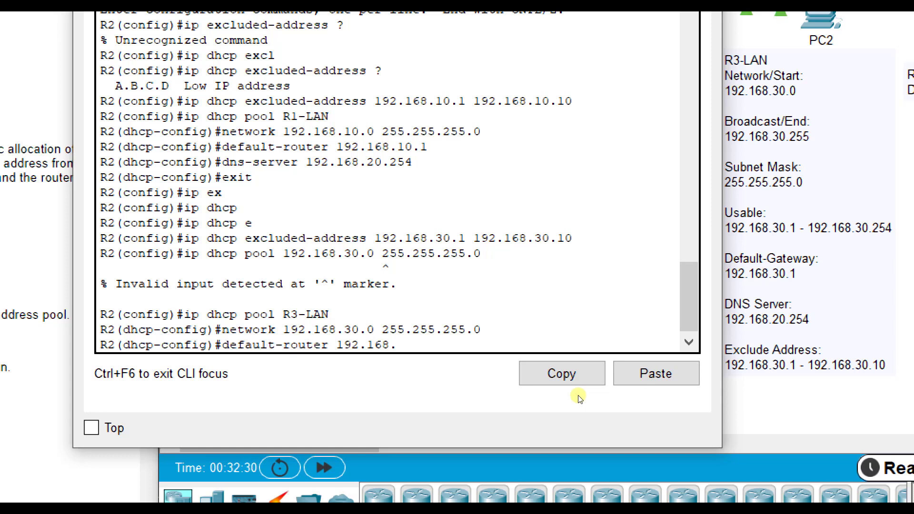
pyautogui.write('30.1')
pyautogui.press('Return')
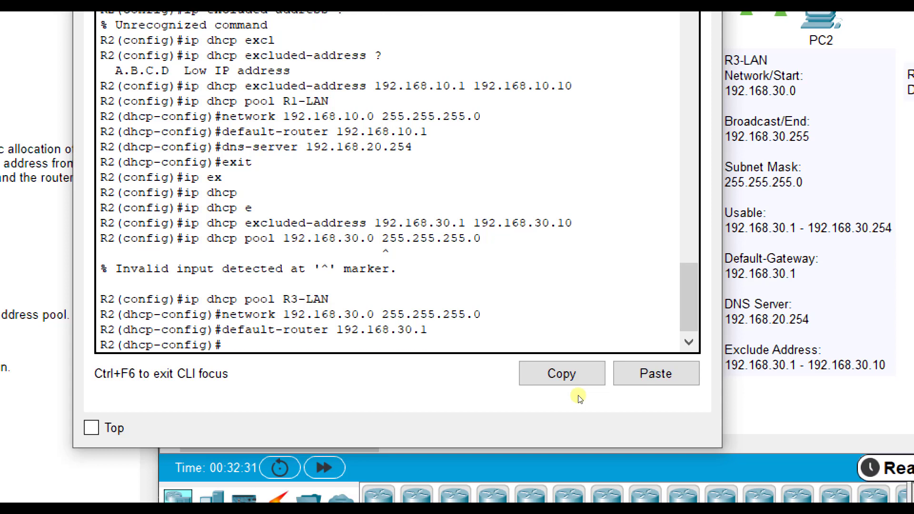
pyautogui.write('dns-server 192.168.20.25')
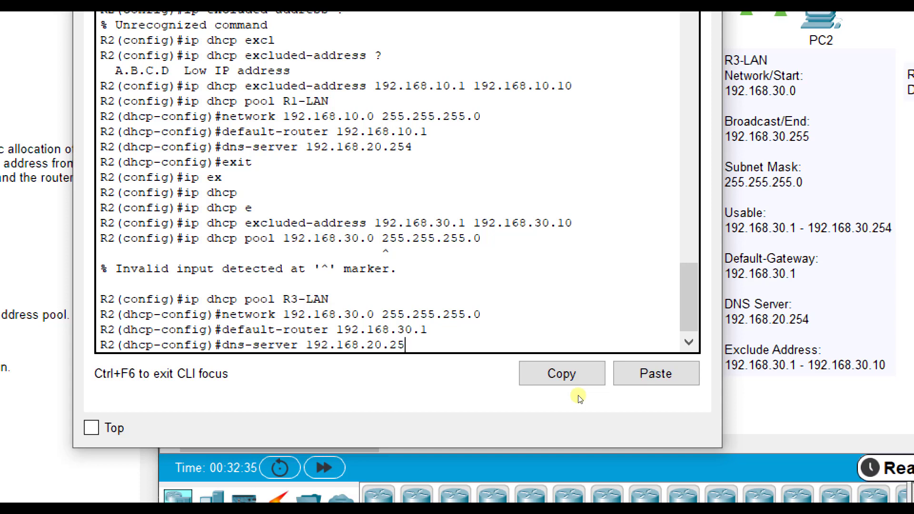
pyautogui.write('4')
pyautogui.press('Return')
pyautogui.write('exit')
pyautogui.press('Return')
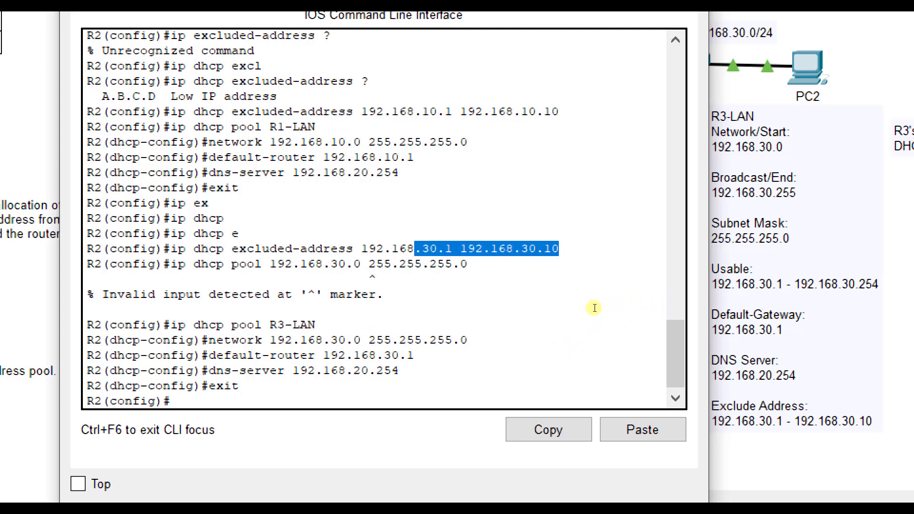
pyautogui.click(602, 358)
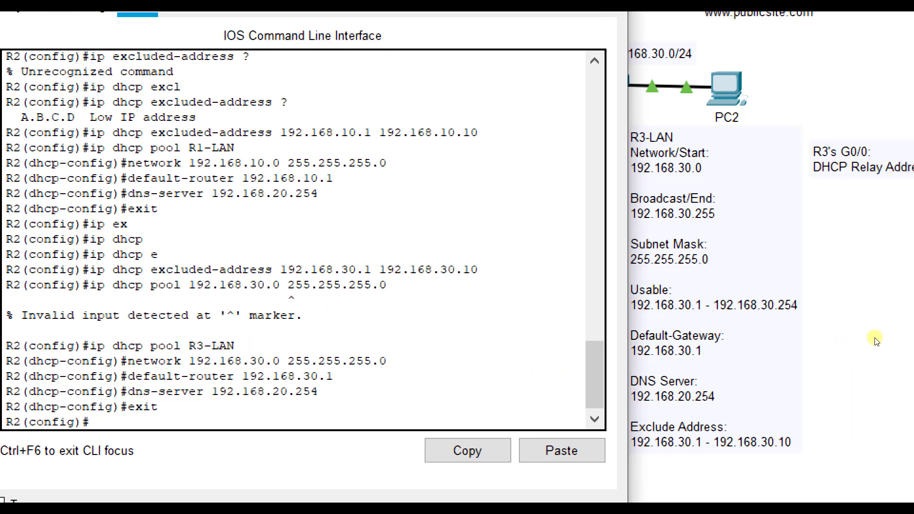
pyautogui.click(911, 317)
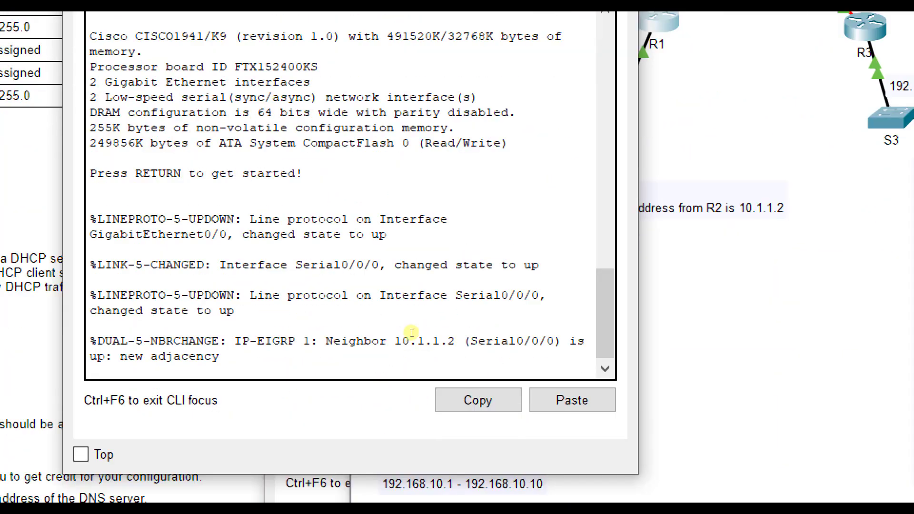
# - Enter privileged and global configuration mode on R1's console
pyautogui.press('Return')
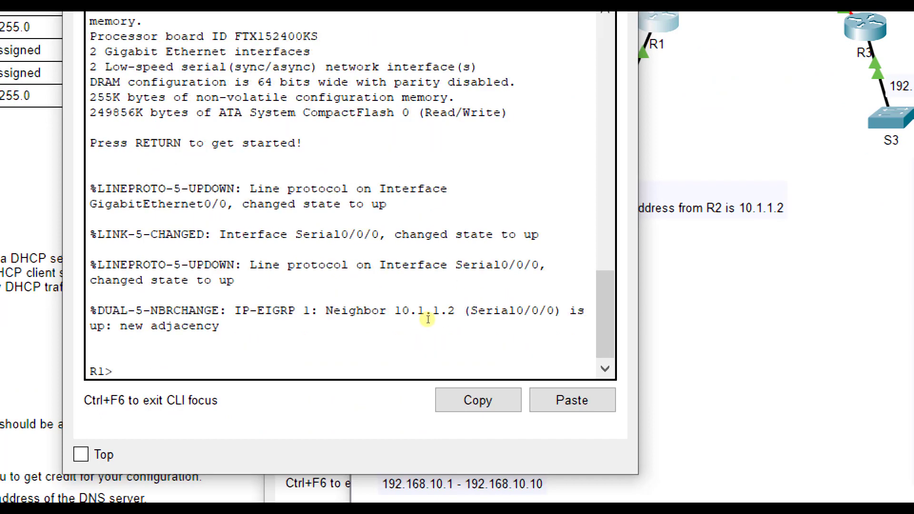
pyautogui.write('en')
pyautogui.press('Return')
pyautogui.write('configt')
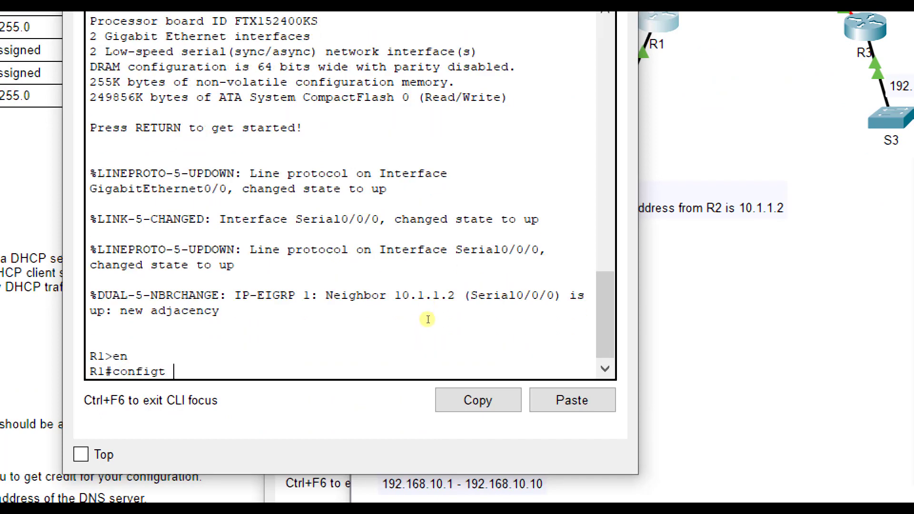
pyautogui.press('BackSpace')
pyautogui.write('t')
pyautogui.press('Return')
# - Set helper-address 10.1.1.2 on R1's G0/0 interface and exit back to global config
pyautogui.click(658, 149)
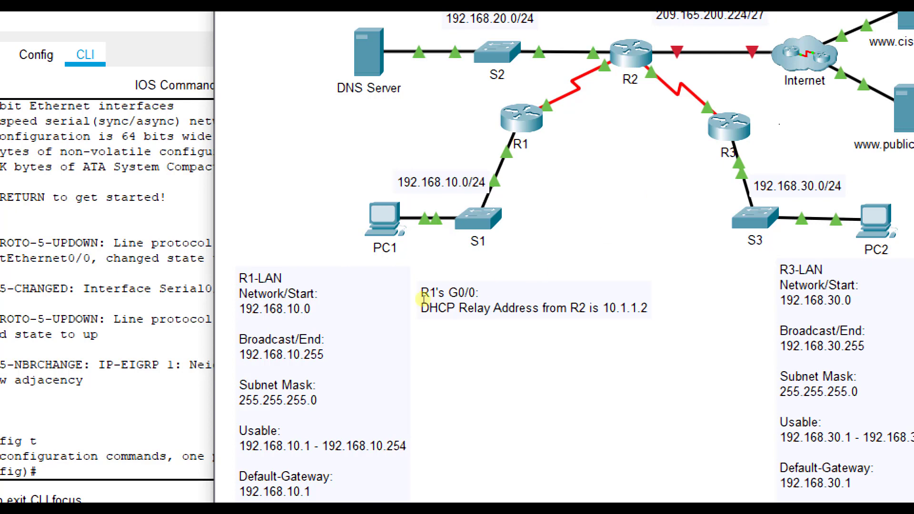
pyautogui.click(376, 340)
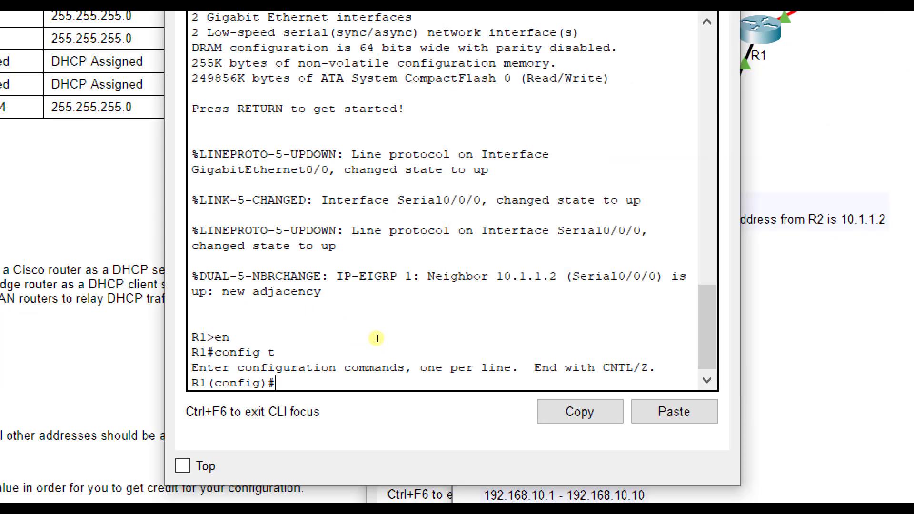
pyautogui.write('int g0/0')
pyautogui.press('Return')
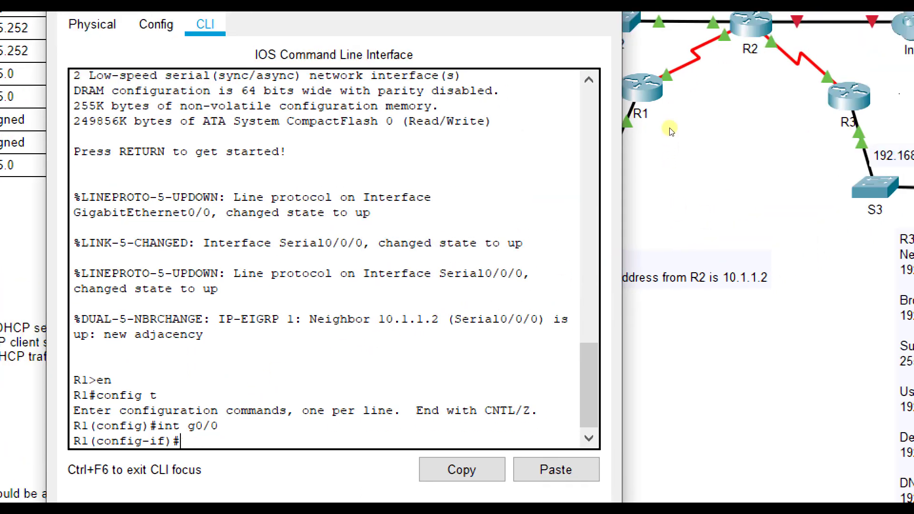
pyautogui.click(665, 189)
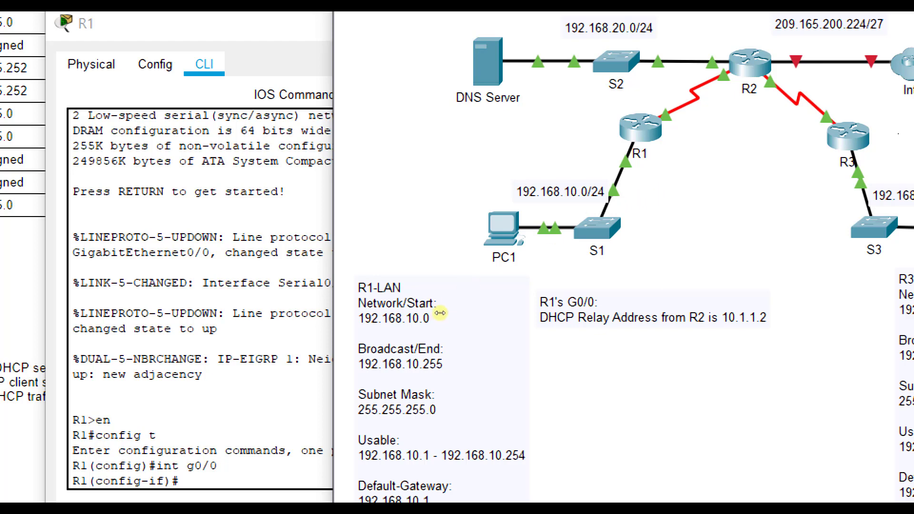
pyautogui.hotkey('alt', 'Tab')
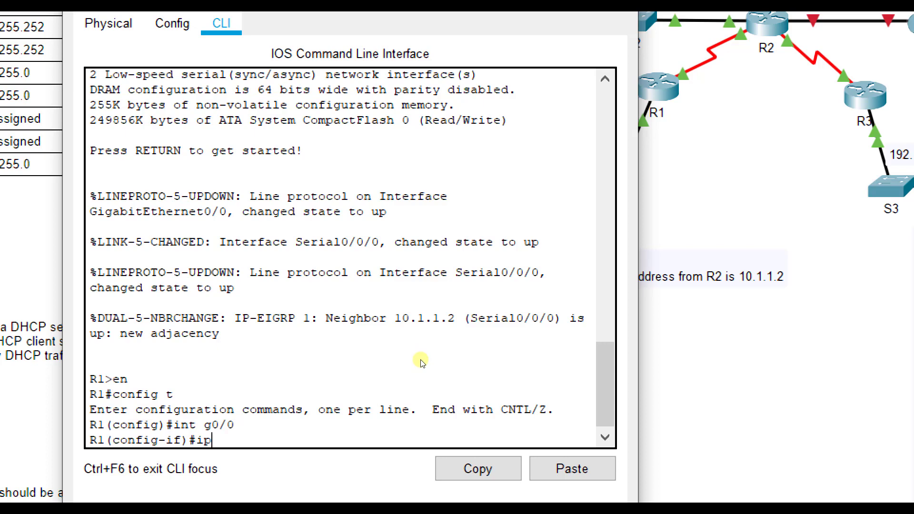
pyautogui.write('dhcp ?')
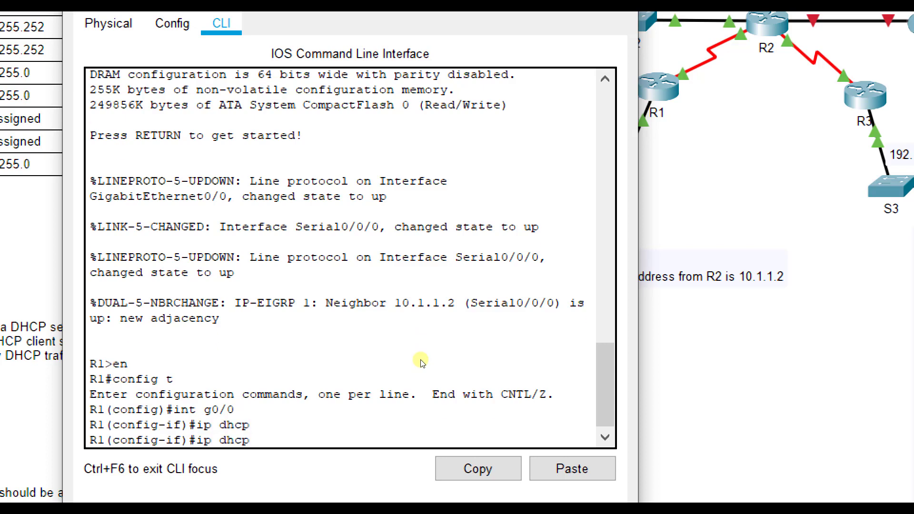
pyautogui.press('BackSpace')
pyautogui.press('BackSpace')
pyautogui.press('BackSpace')
pyautogui.press('BackSpace')
pyautogui.press('BackSpace')
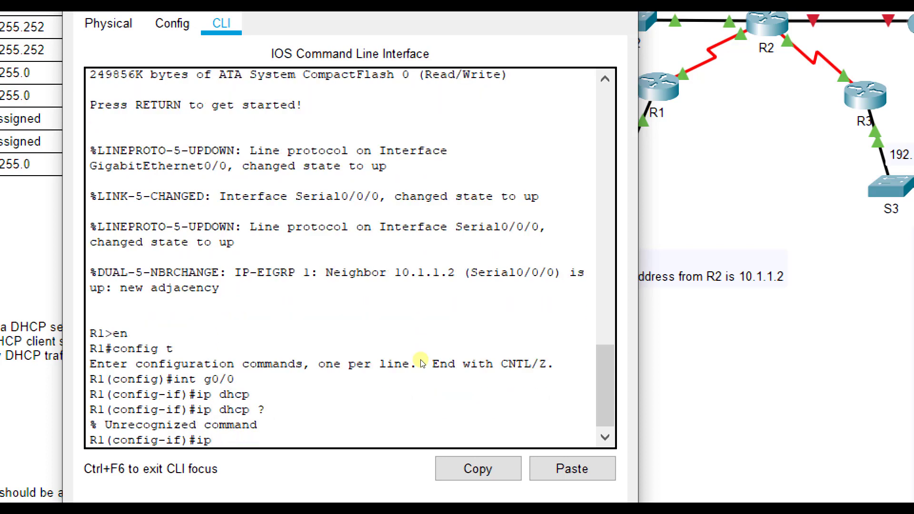
pyautogui.write('?')
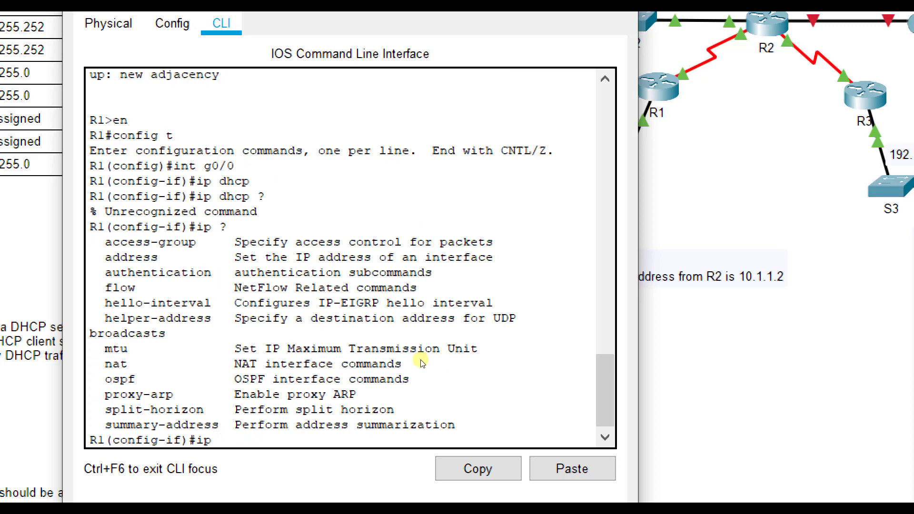
pyautogui.write('helper-address')
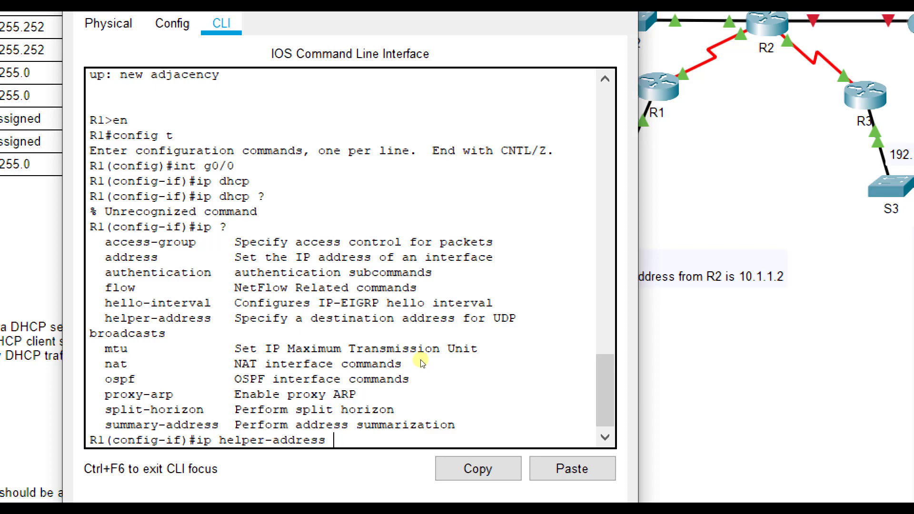
pyautogui.write('.1.1.2')
pyautogui.press('Return')
pyautogui.write('exit')
pyautogui.press('Return')
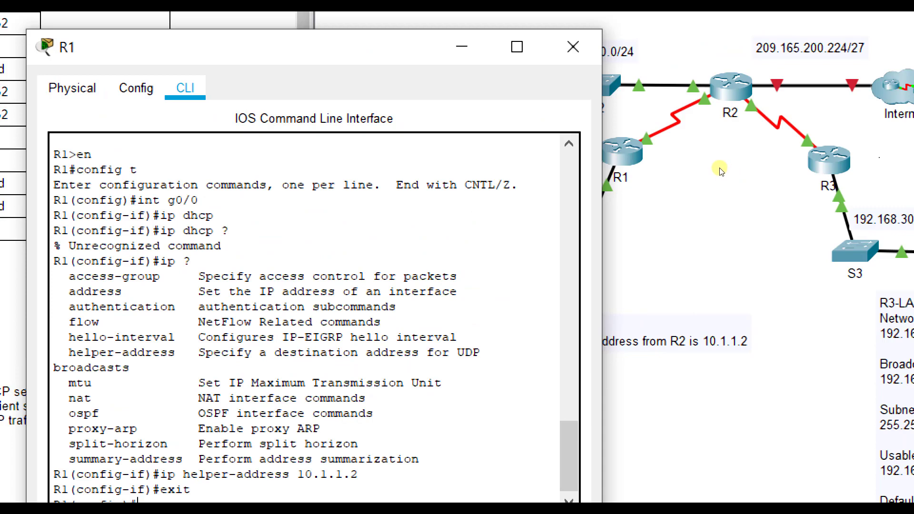
# - Open R3's console and enter global configuration mode
pyautogui.click(829, 160)
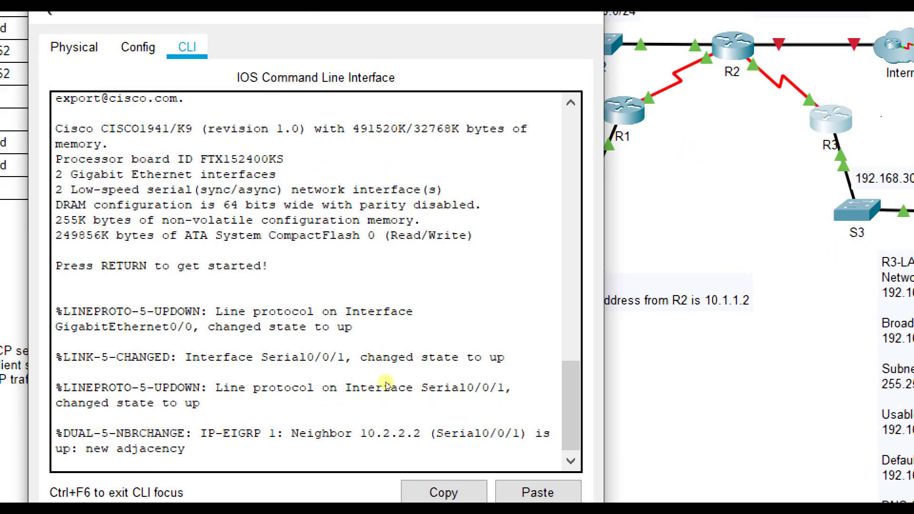
pyautogui.press('Return')
pyautogui.write('en')
pyautogui.press('Return')
pyautogui.write('config t')
pyautogui.press('Return')
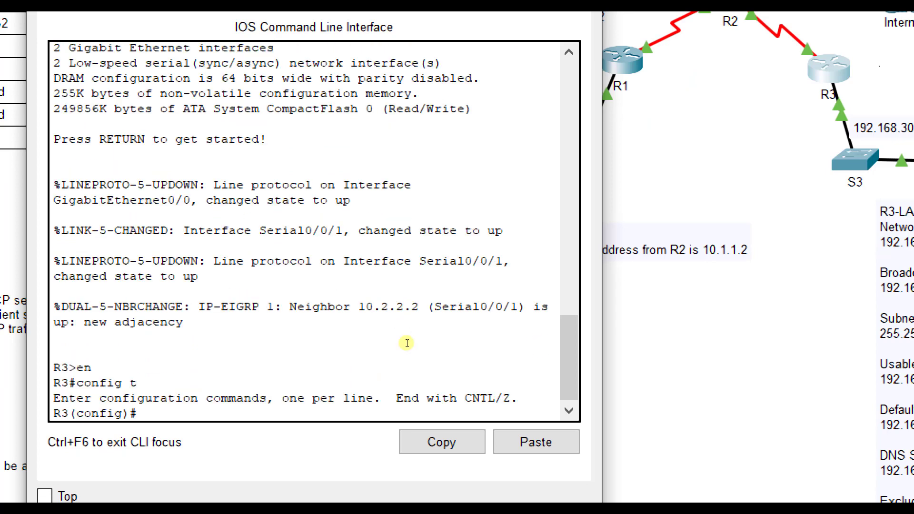
# - Set helper-address 10.2.2.2 on R3's G0/0 interface and exit interface configuration
pyautogui.write('int g0')
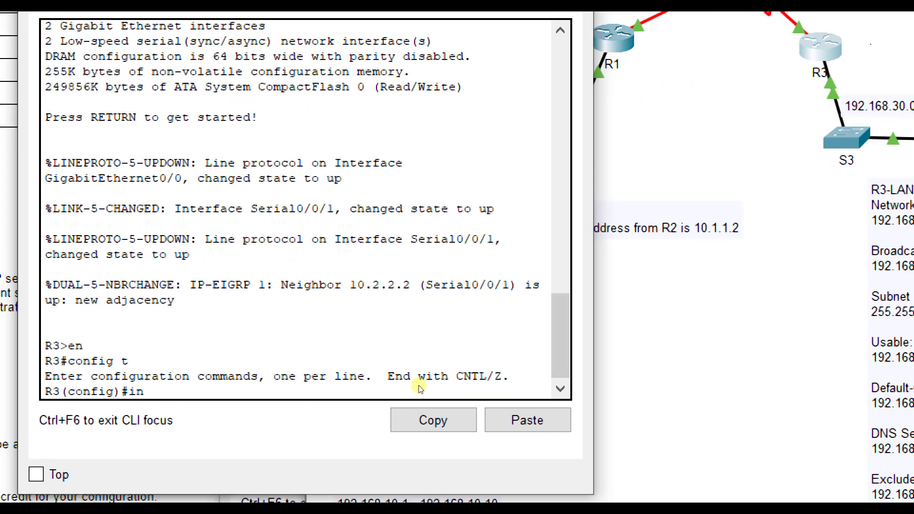
pyautogui.write('/0')
pyautogui.press('Return')
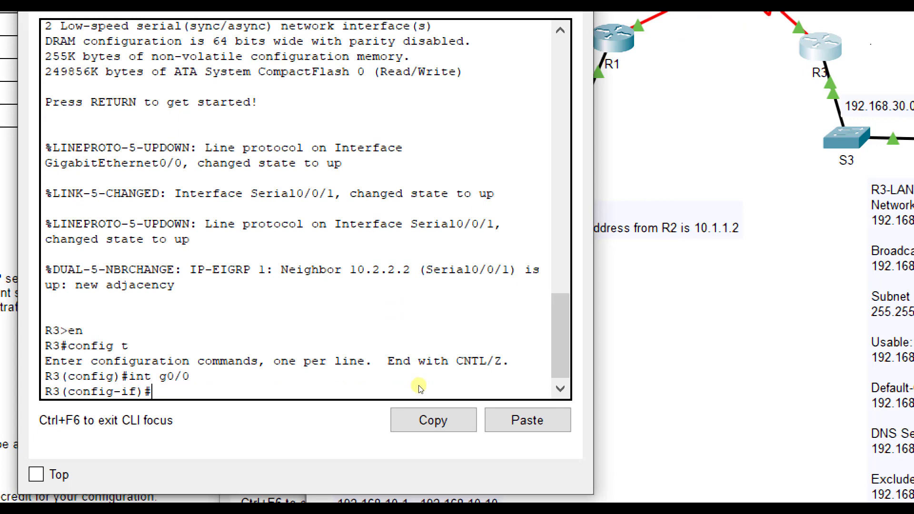
pyautogui.write('ip h')
pyautogui.press('Tab')
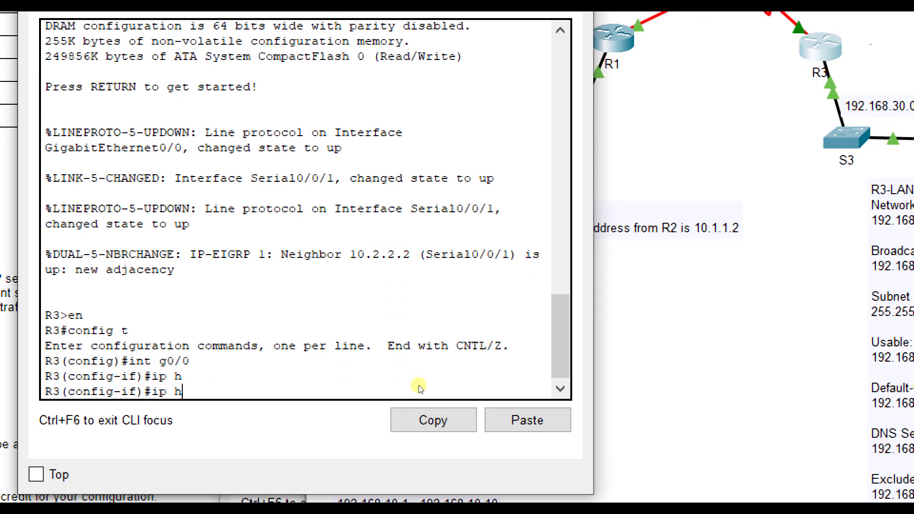
pyautogui.write('helper-address ?')
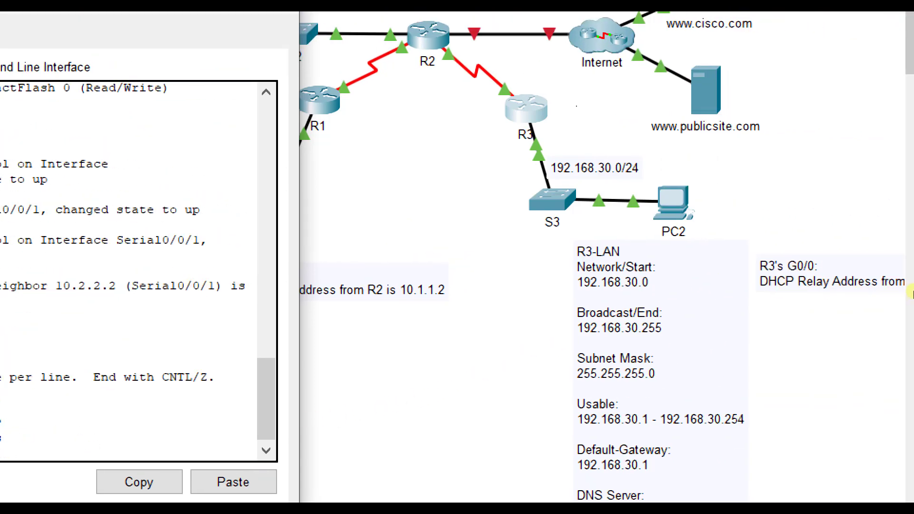
pyautogui.click(861, 337)
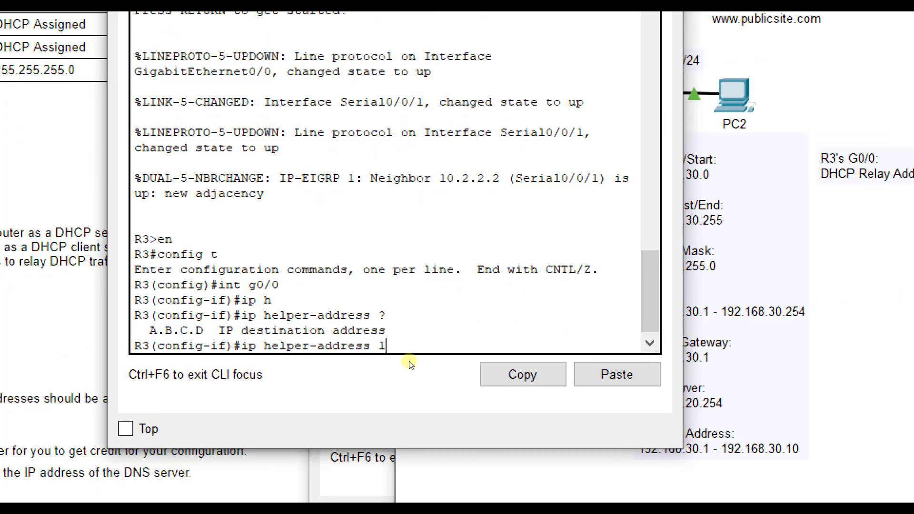
pyautogui.press('Return')
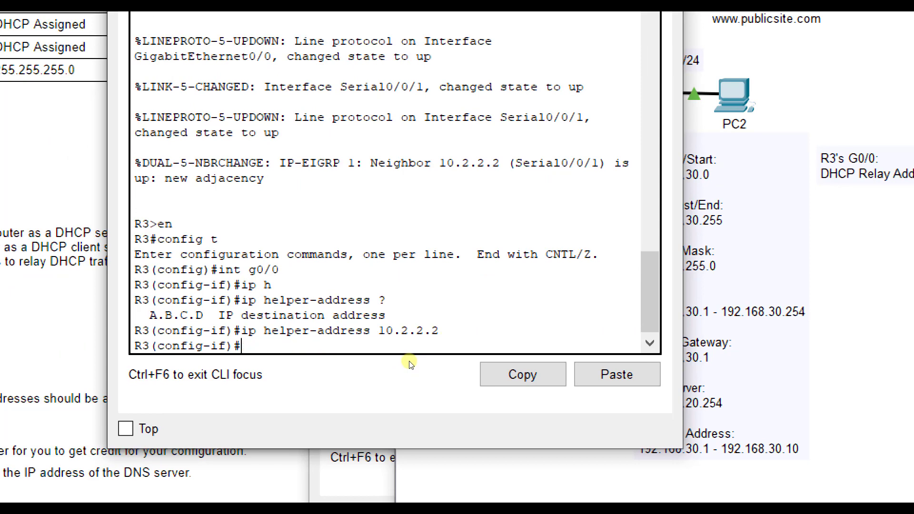
pyautogui.write('exit')
pyautogui.press('Return')
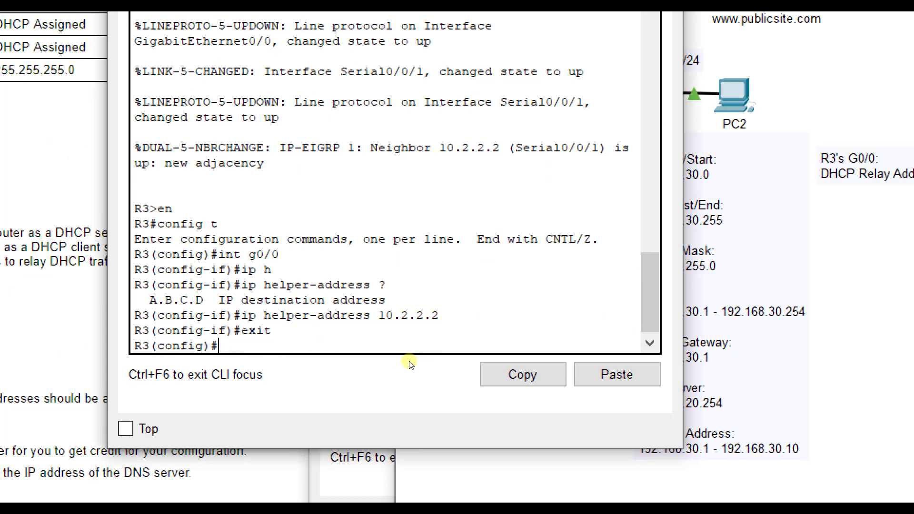
pyautogui.click(720, 281)
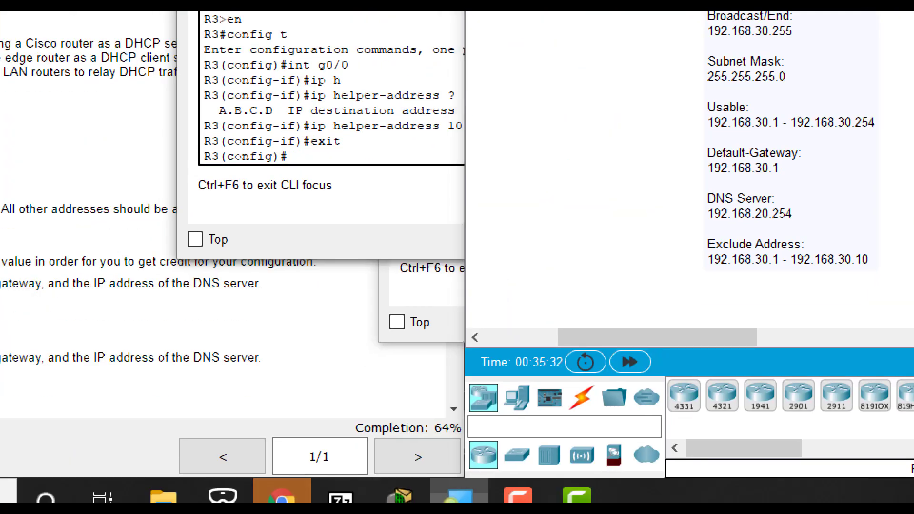
# - Switch PC1's IP configuration to DHCP so it gets 192.168.10.11
pyautogui.click(200, 495)
pyautogui.click(364, 497)
pyautogui.moveTo(524, 431); pyautogui.dragTo(493, 431)
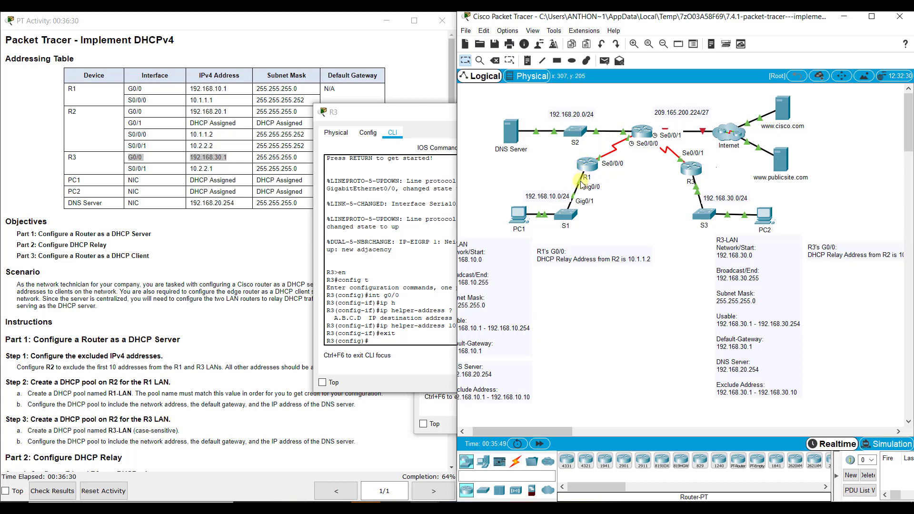
pyautogui.click(519, 216)
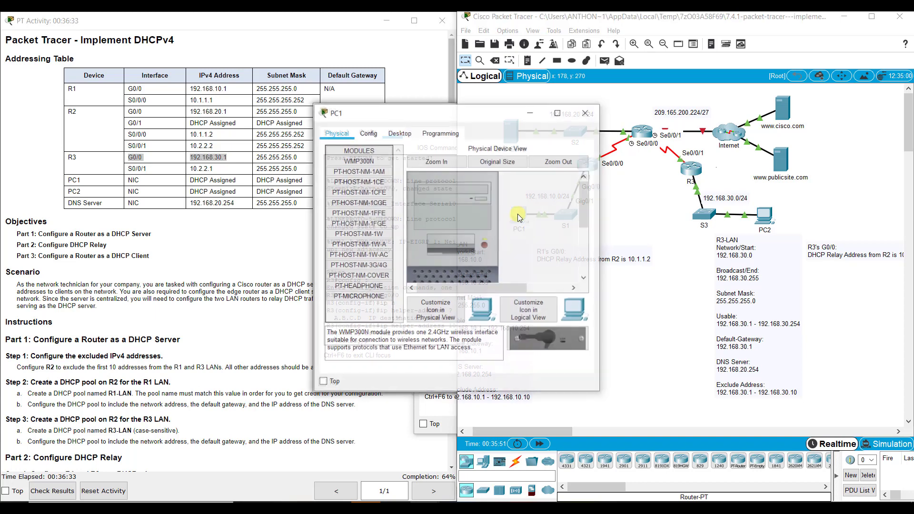
pyautogui.click(394, 134)
pyautogui.click(365, 191)
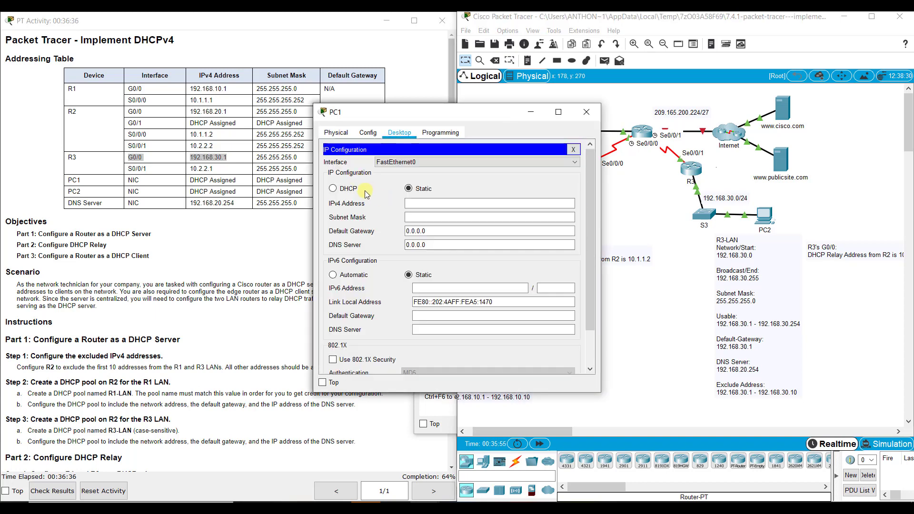
pyautogui.click(357, 189)
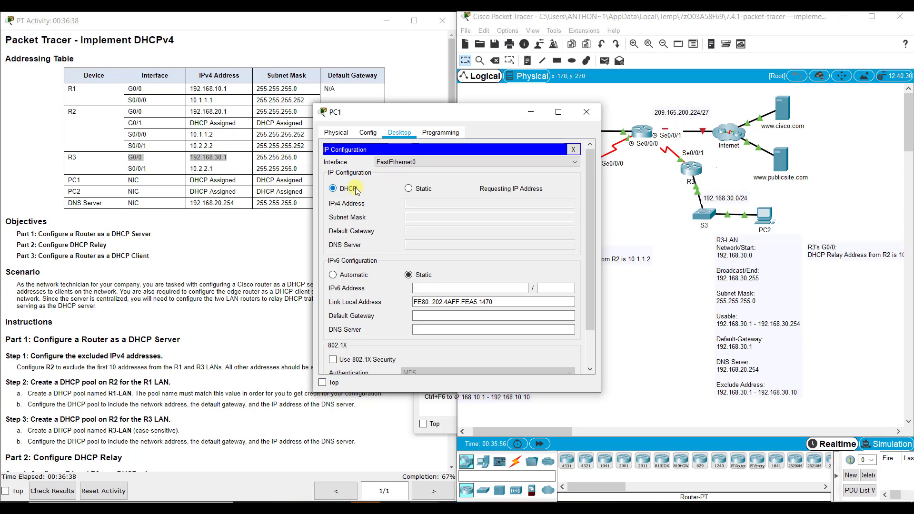
# - Switch PC2's IP configuration to DHCP so it gets 192.168.30.11
pyautogui.click(762, 214)
pyautogui.click(399, 133)
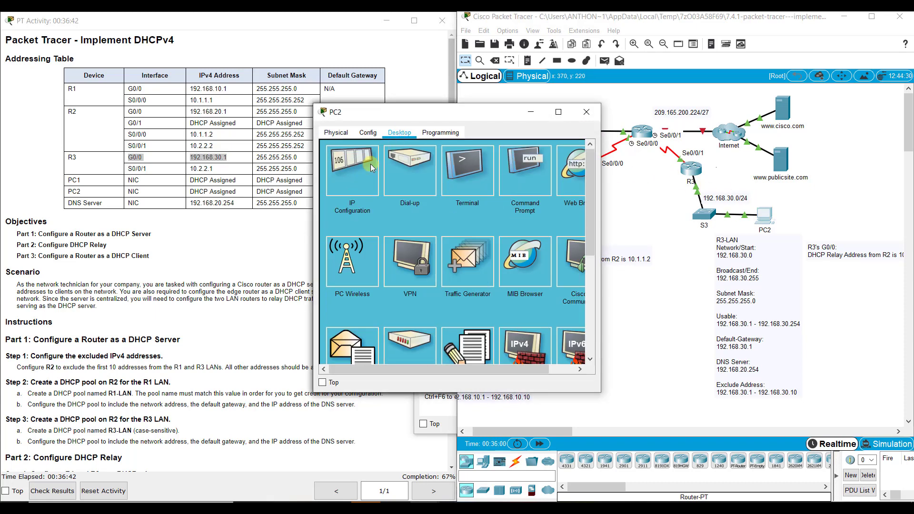
pyautogui.click(371, 167)
pyautogui.click(352, 189)
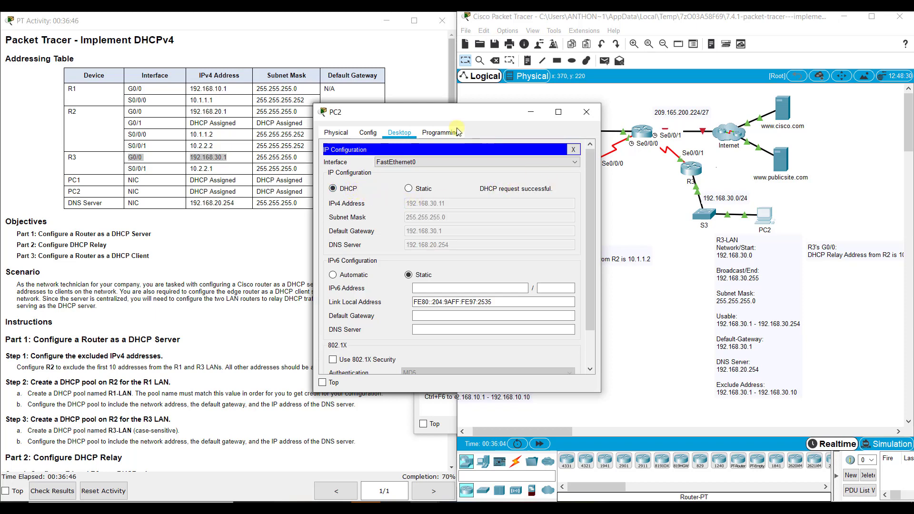
pyautogui.moveTo(512, 119); pyautogui.dragTo(693, 114)
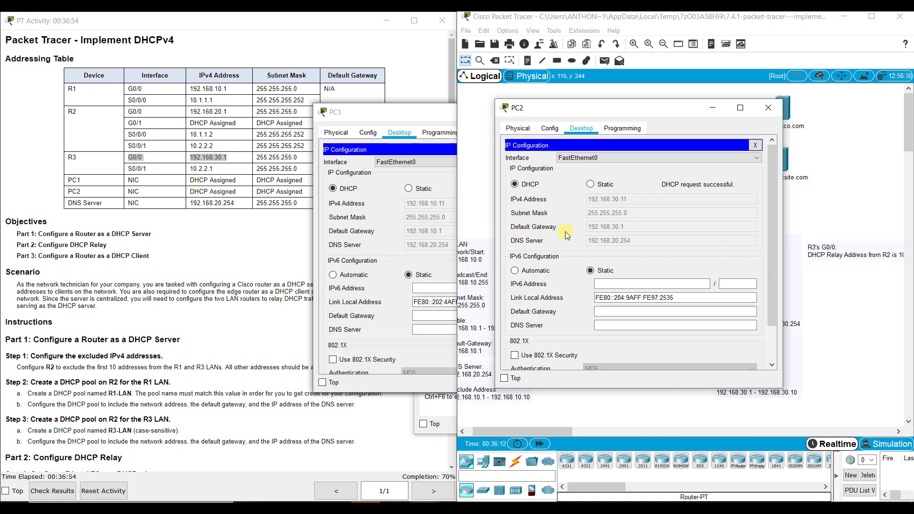
pyautogui.click(425, 89)
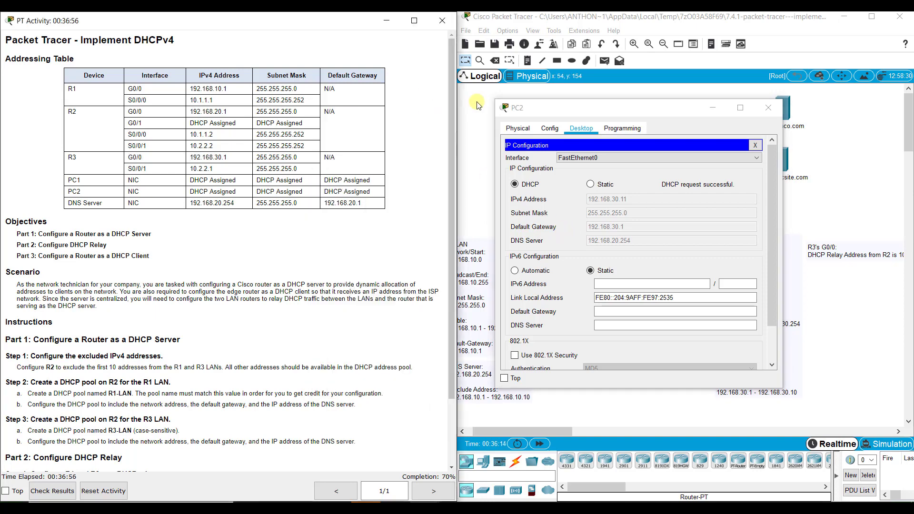
pyautogui.click(482, 105)
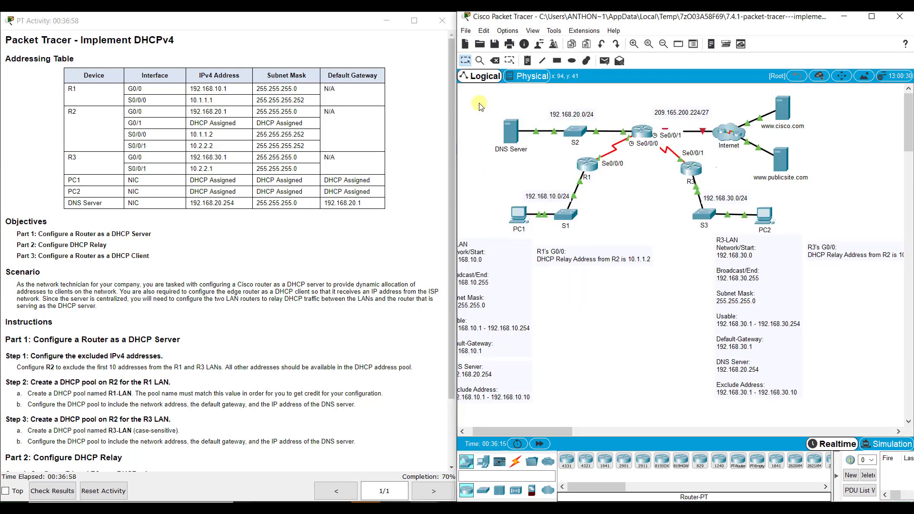
# - On R2, set interface G0/1 to 'ip address dhcp' and enable it with no shut
pyautogui.scroll(-3, 322, 276)
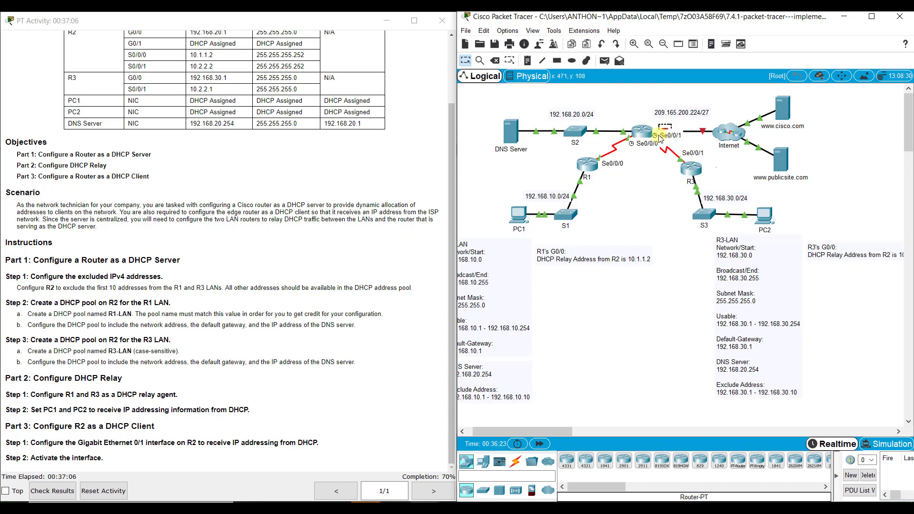
pyautogui.scroll(3, 241, 237)
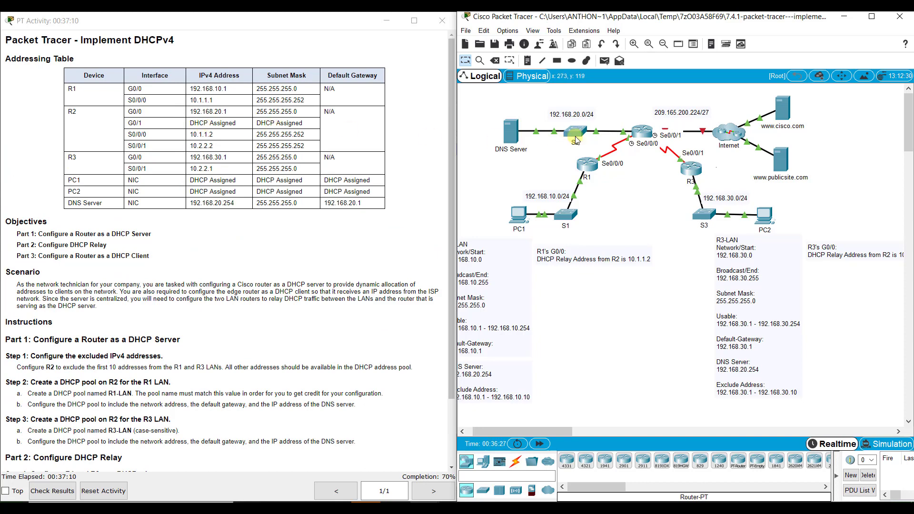
pyautogui.click(646, 134)
pyautogui.write('int g0/1')
pyautogui.press('Return')
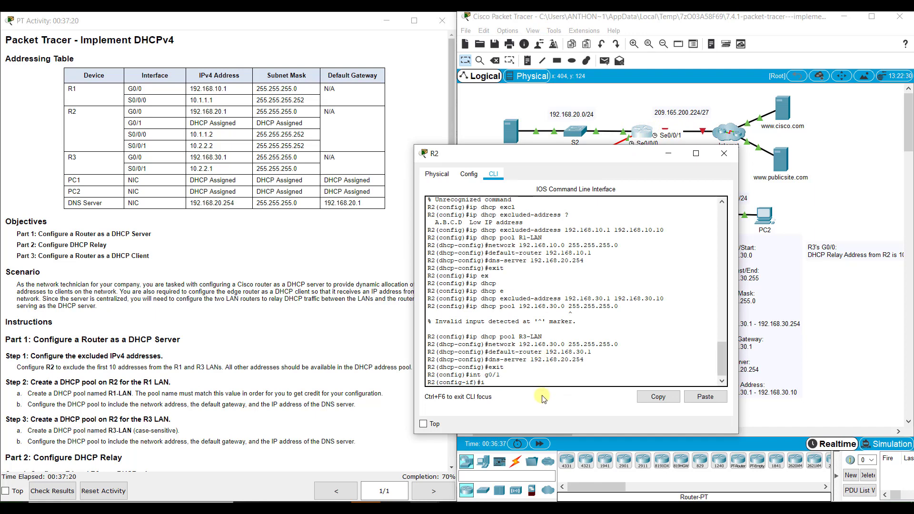
pyautogui.write('ip dhcp')
pyautogui.press('Return')
pyautogui.write('no shut')
pyautogui.press('Return')
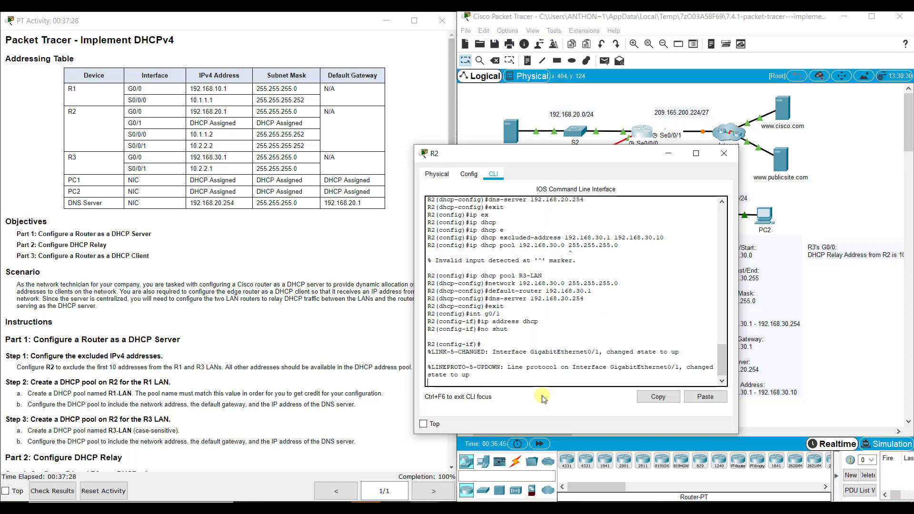
pyautogui.press('Return')
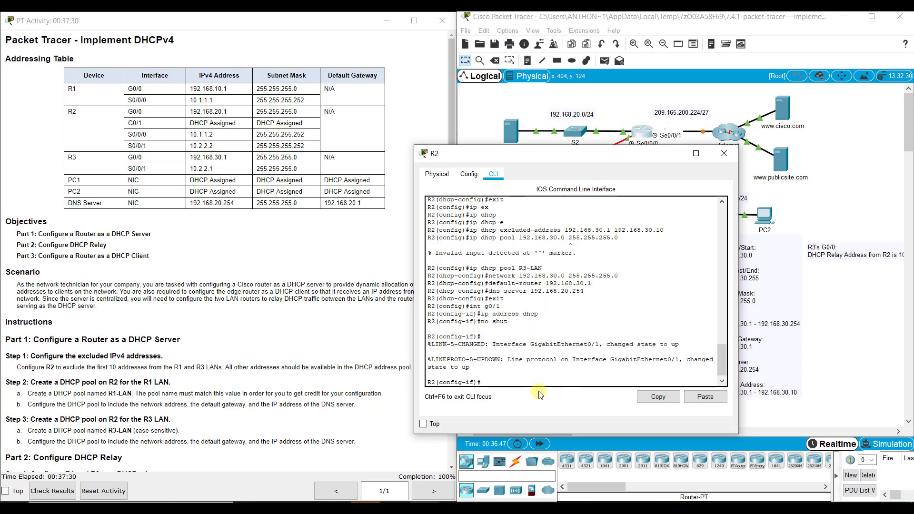
# - Fast-forward time and confirm G0/1 received 209.165.200.254 by DHCP
pyautogui.click(538, 445)
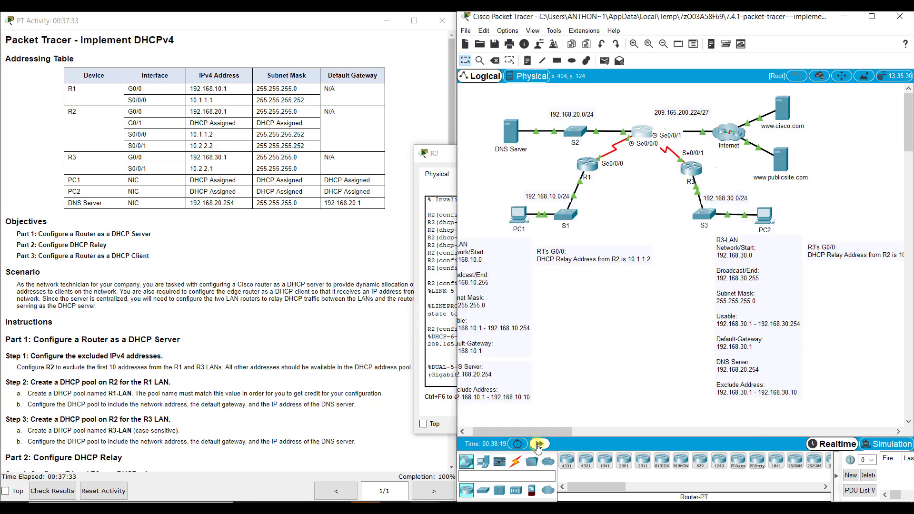
pyautogui.click(445, 388)
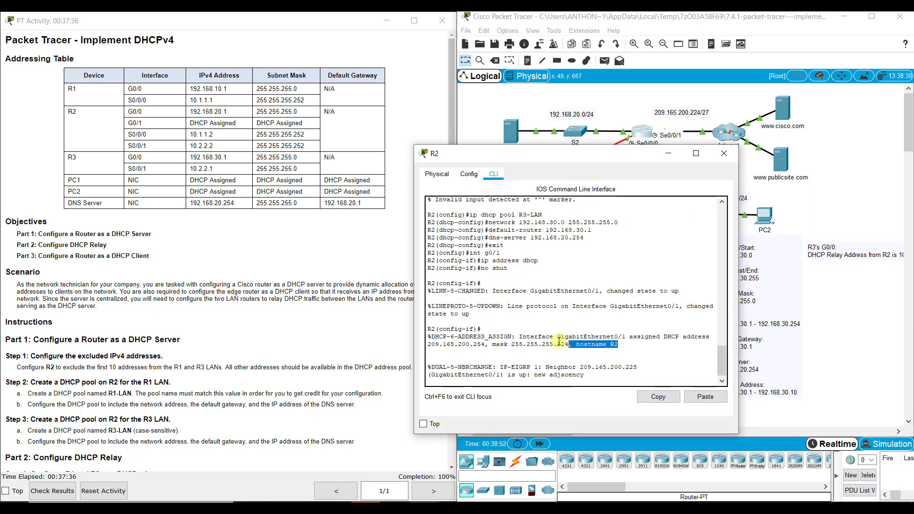
pyautogui.moveTo(547, 341); pyautogui.dragTo(571, 345)
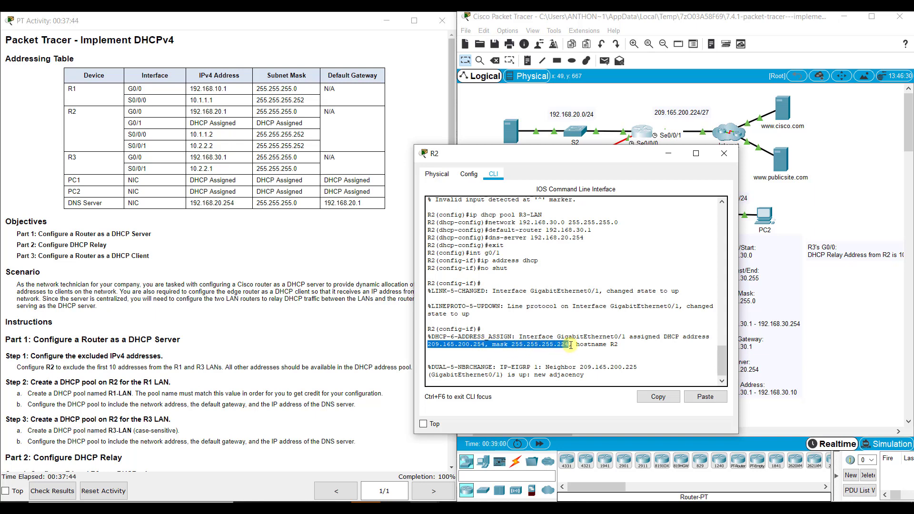
pyautogui.click(583, 344)
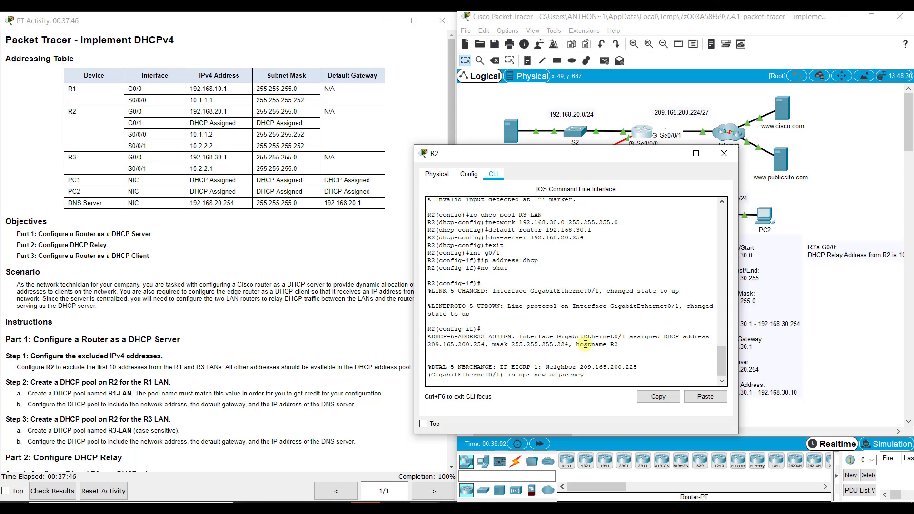
pyautogui.moveTo(623, 336); pyautogui.dragTo(558, 336)
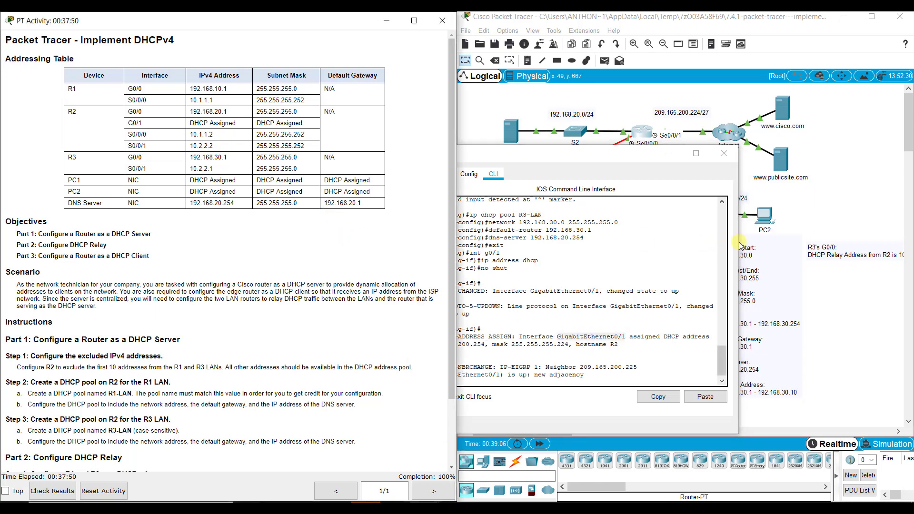
# - Bring the full topology in front of R2's console and select the routers on it
pyautogui.click(761, 234)
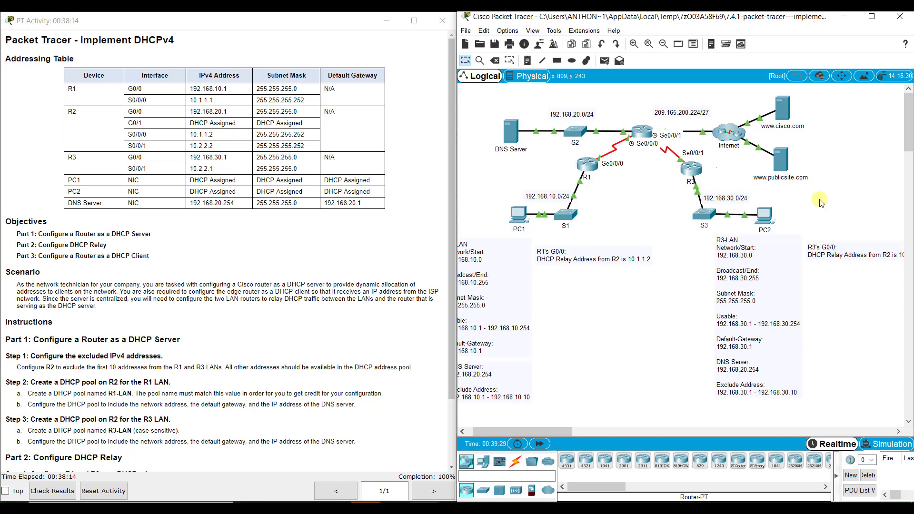
pyautogui.click(640, 128)
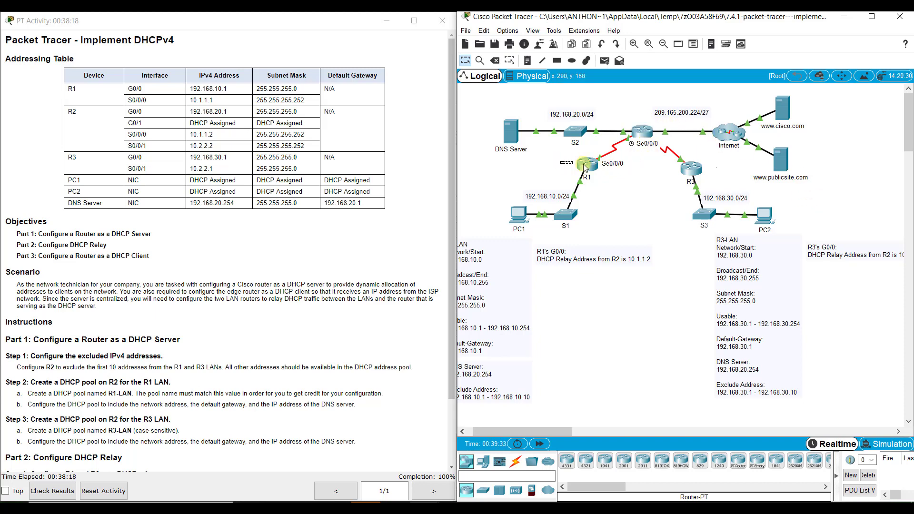
pyautogui.moveTo(560, 162); pyautogui.dragTo(721, 174)
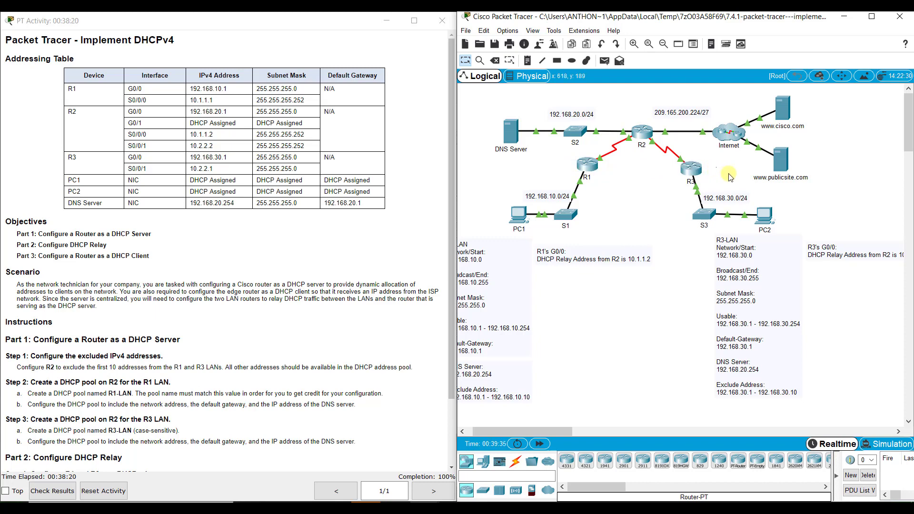